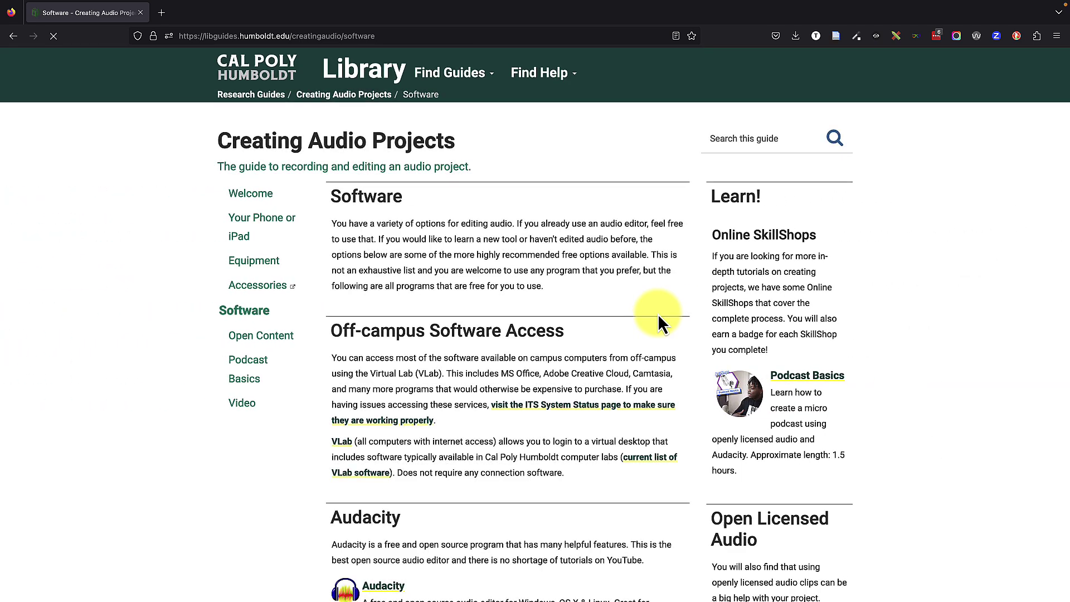
# Scroll the LibGuides Software page past Audacity down to the BandLab section
pyautogui.scroll(-2, 658, 313)
pyautogui.scroll(-2, 658, 314)
pyautogui.scroll(-3, 657, 314)
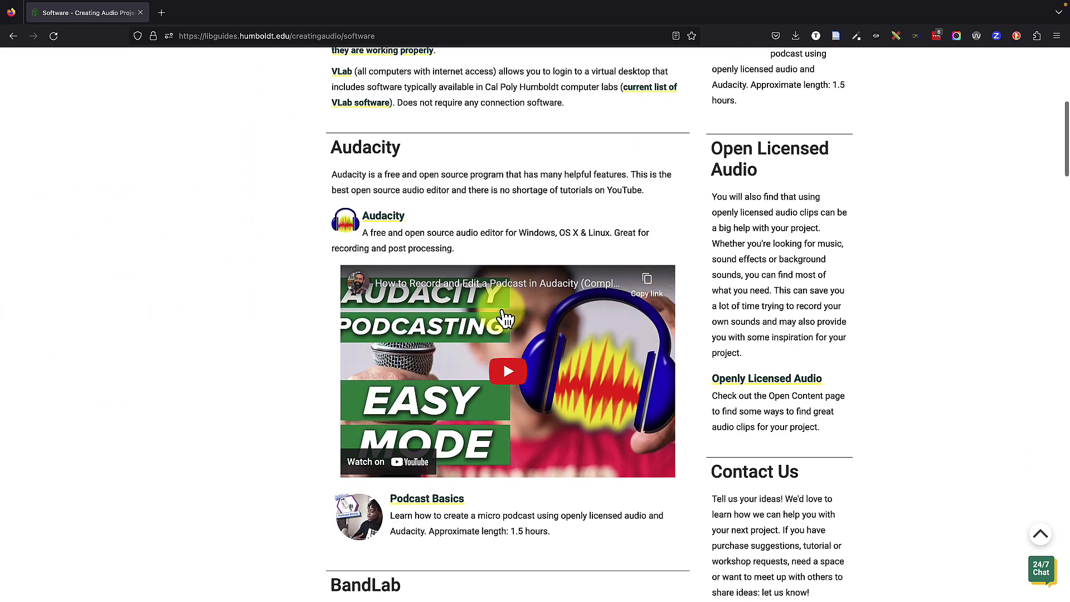
pyautogui.scroll(-2, 573, 321)
pyautogui.scroll(-3, 574, 322)
pyautogui.scroll(-3, 574, 321)
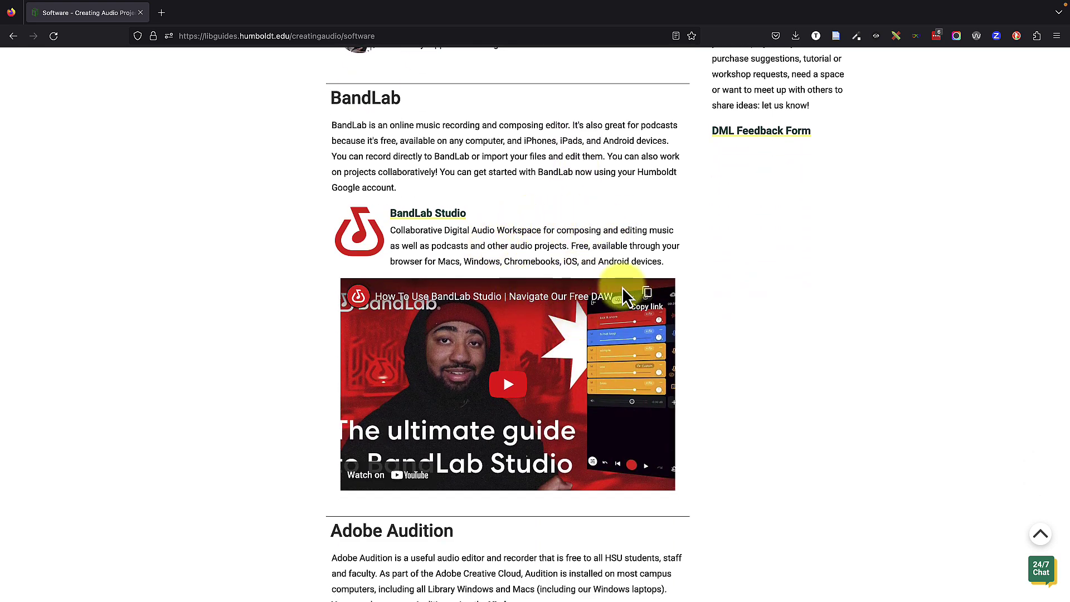
# Follow the BandLab Studio link and browse the bandlab.com landing page
pyautogui.click(440, 215)
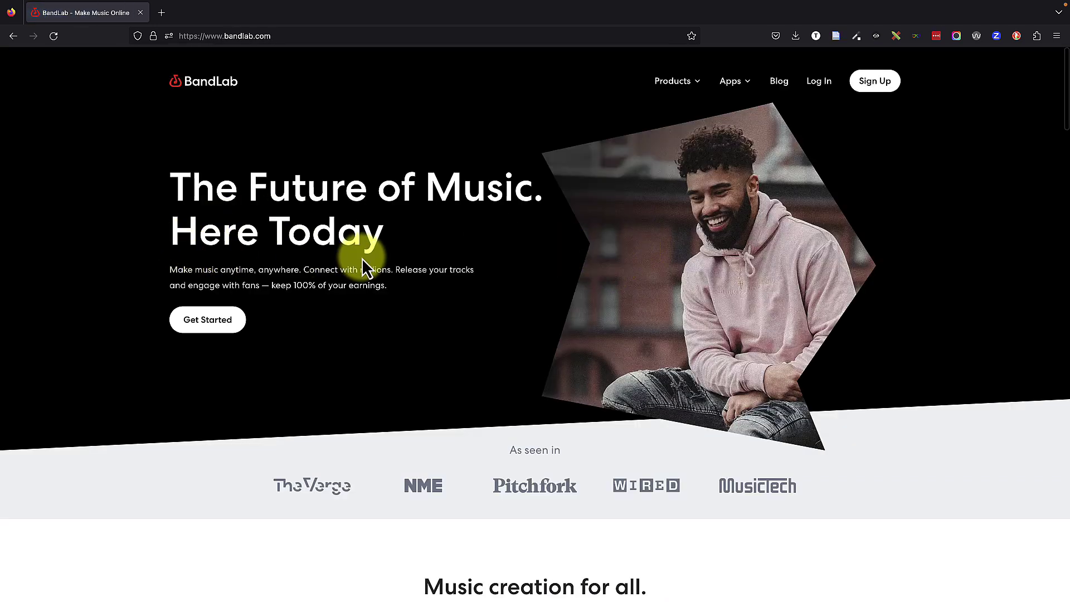
pyautogui.scroll(-3, 363, 267)
pyautogui.scroll(-3, 364, 267)
pyautogui.scroll(-3, 363, 267)
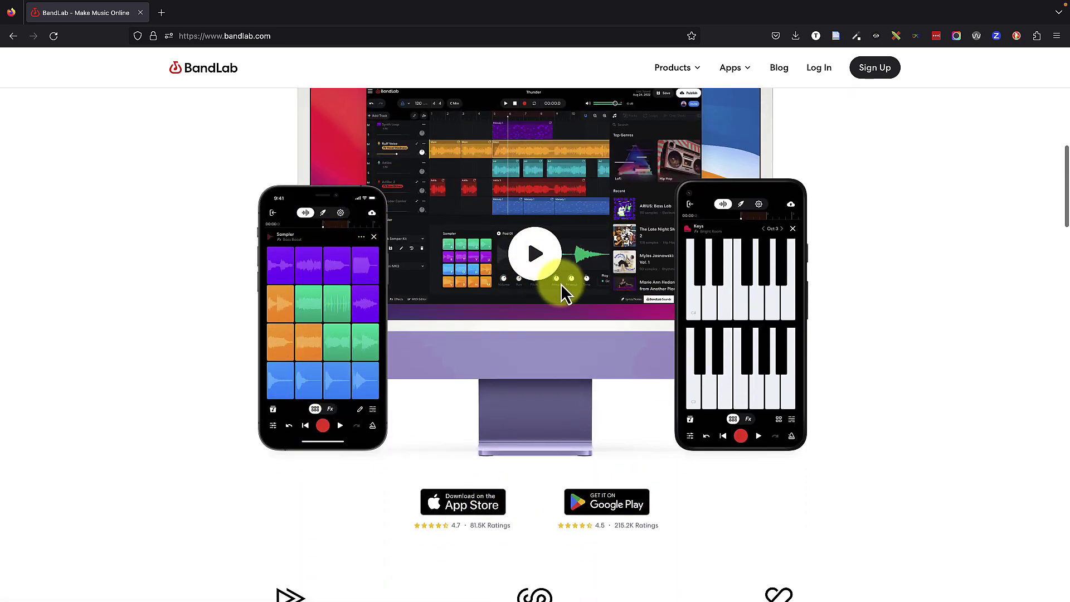
pyautogui.scroll(5, 564, 293)
pyautogui.scroll(5, 564, 293)
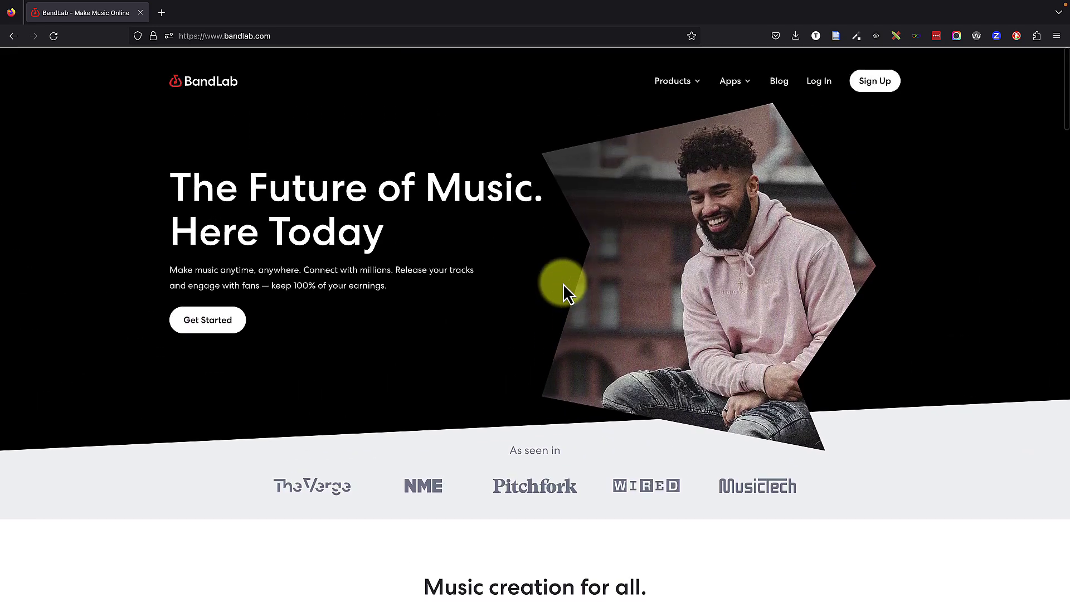
# Sign in to BandLab with a Google account and bring up the Create options
pyautogui.click(823, 82)
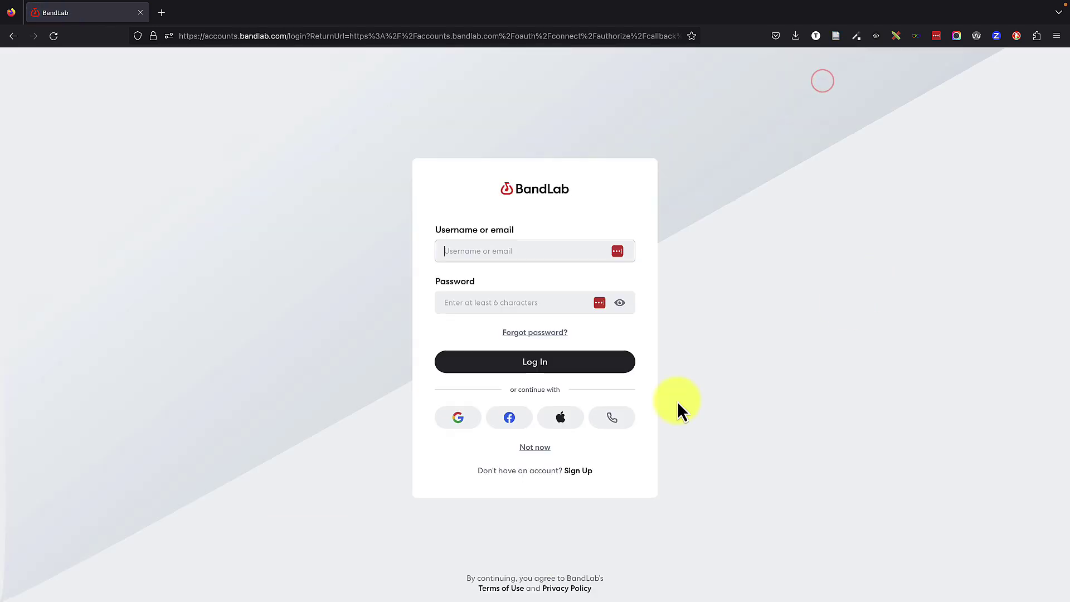
pyautogui.click(458, 417)
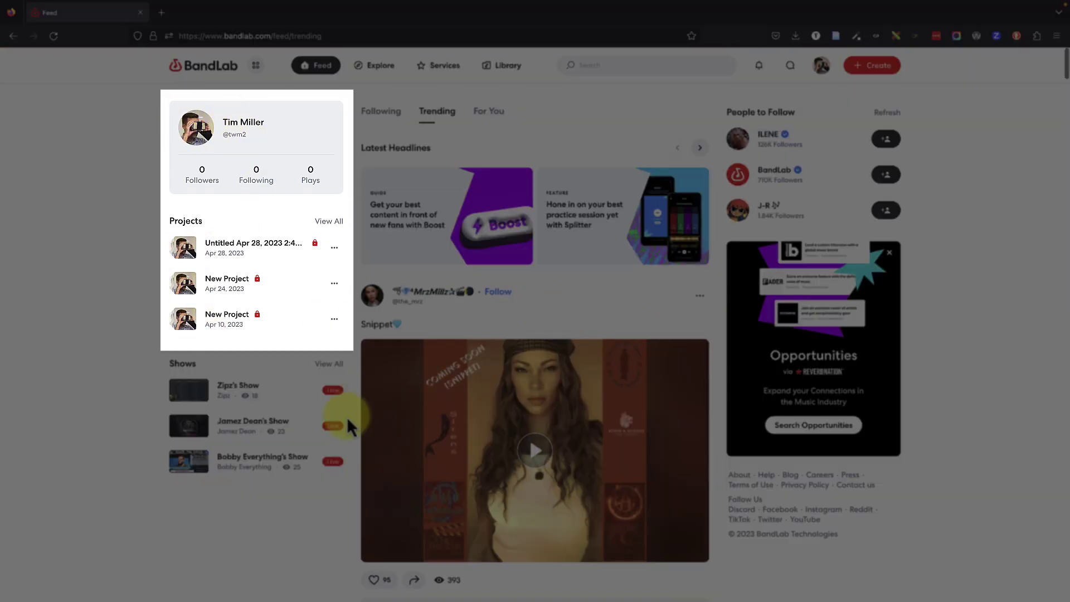
pyautogui.scroll(-3, 588, 457)
pyautogui.scroll(3, 588, 456)
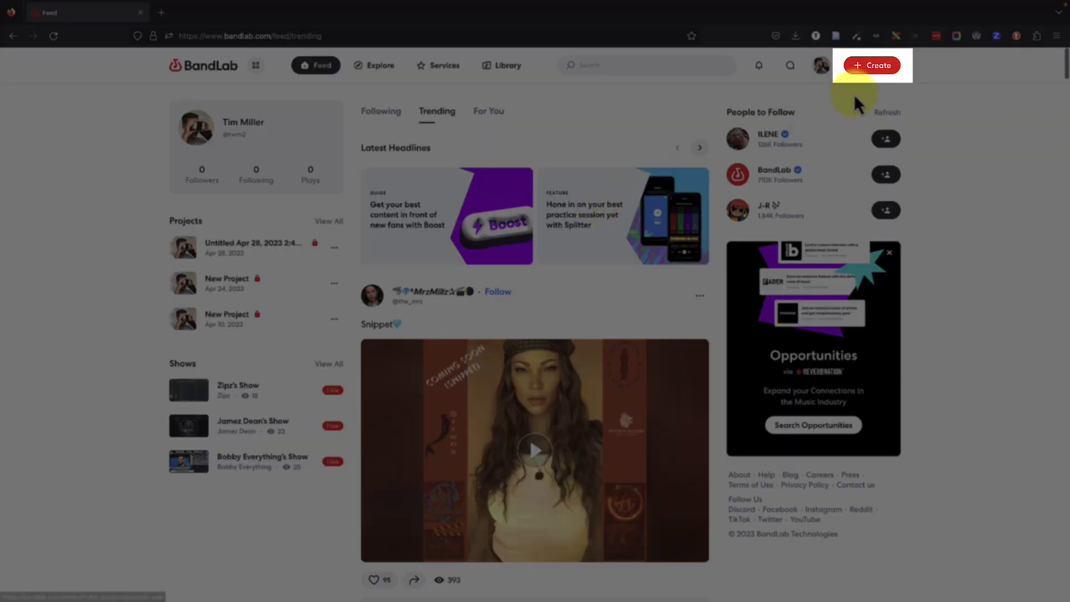
pyautogui.click(876, 66)
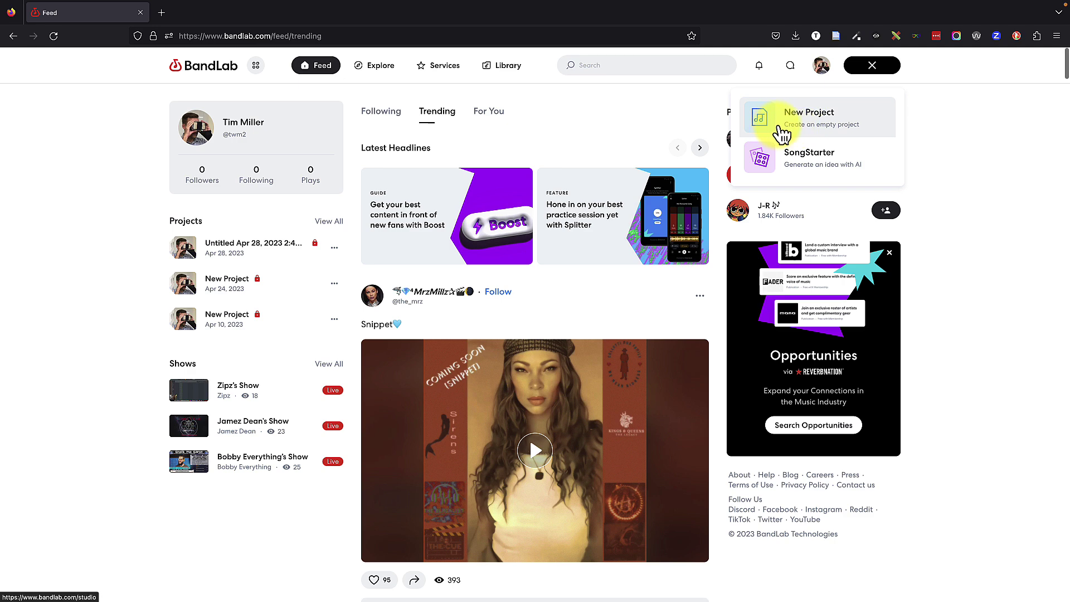
# Start a new empty BandLab Studio project
pyautogui.click(884, 134)
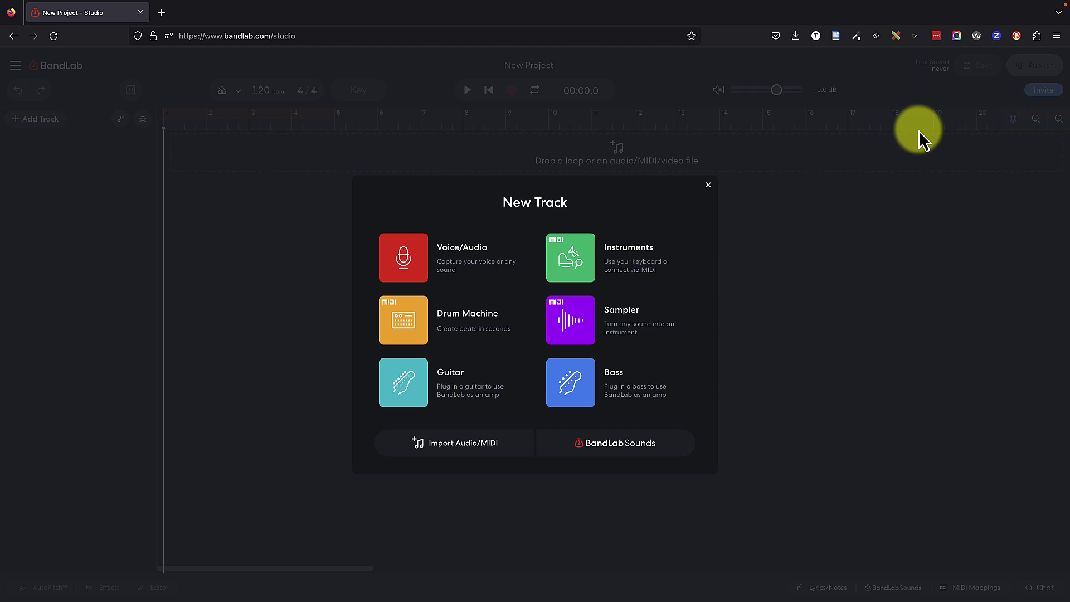
# Add a Voice/Audio track and allow microphone access using the Grind Fuel mic
pyautogui.click(403, 262)
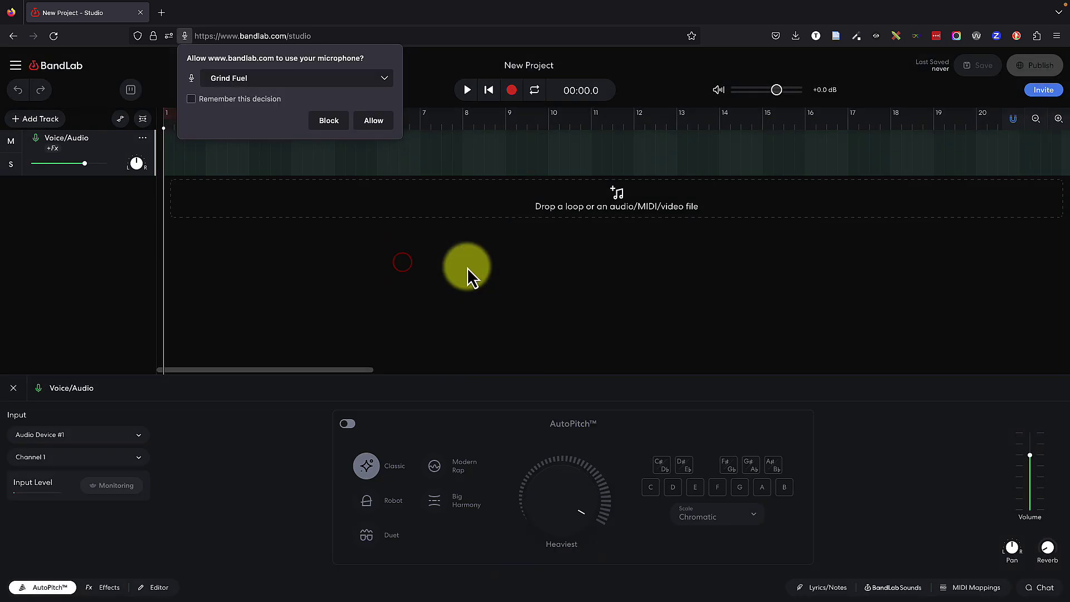
pyautogui.click(346, 80)
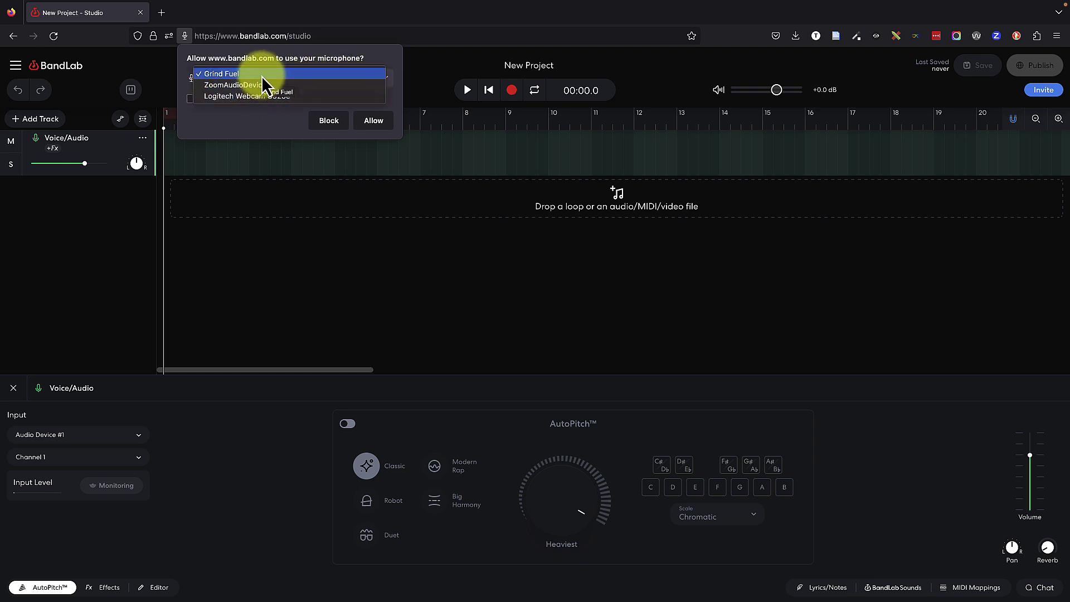
pyautogui.click(340, 75)
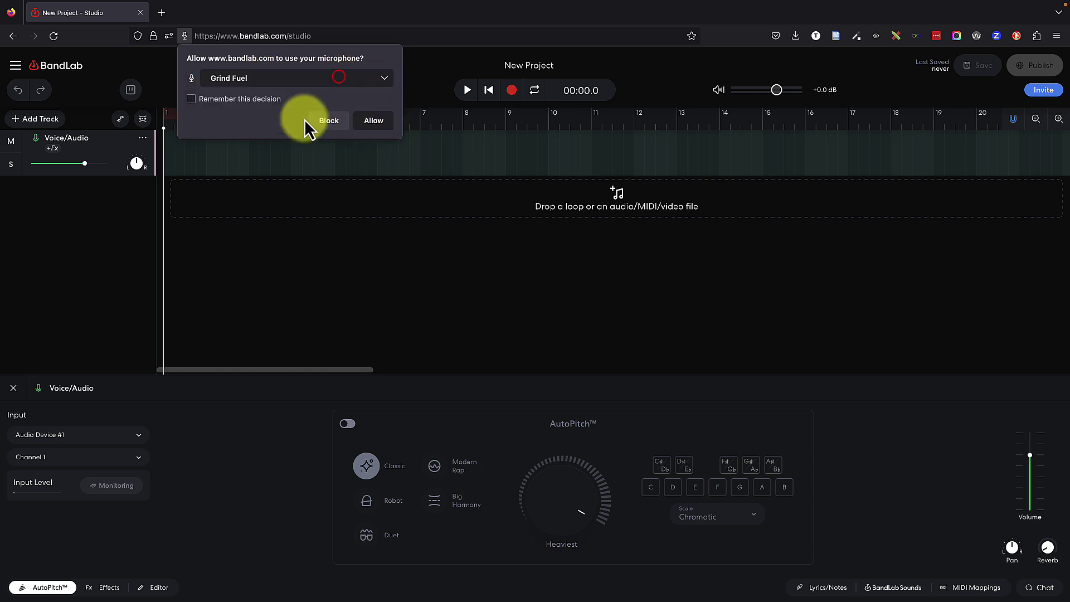
pyautogui.click(373, 121)
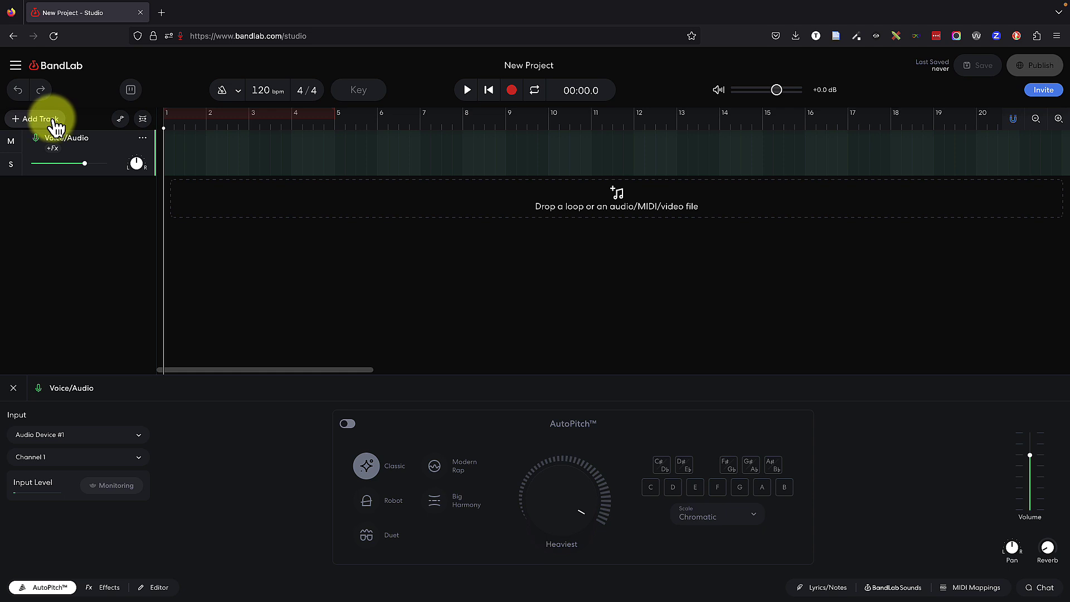
pyautogui.click(16, 67)
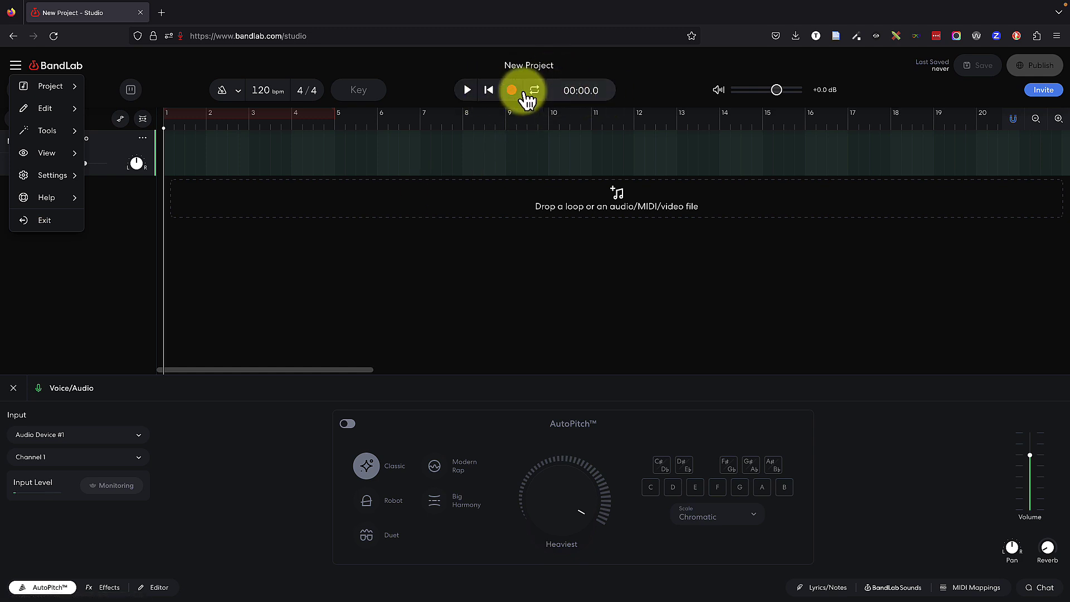
pyautogui.click(400, 68)
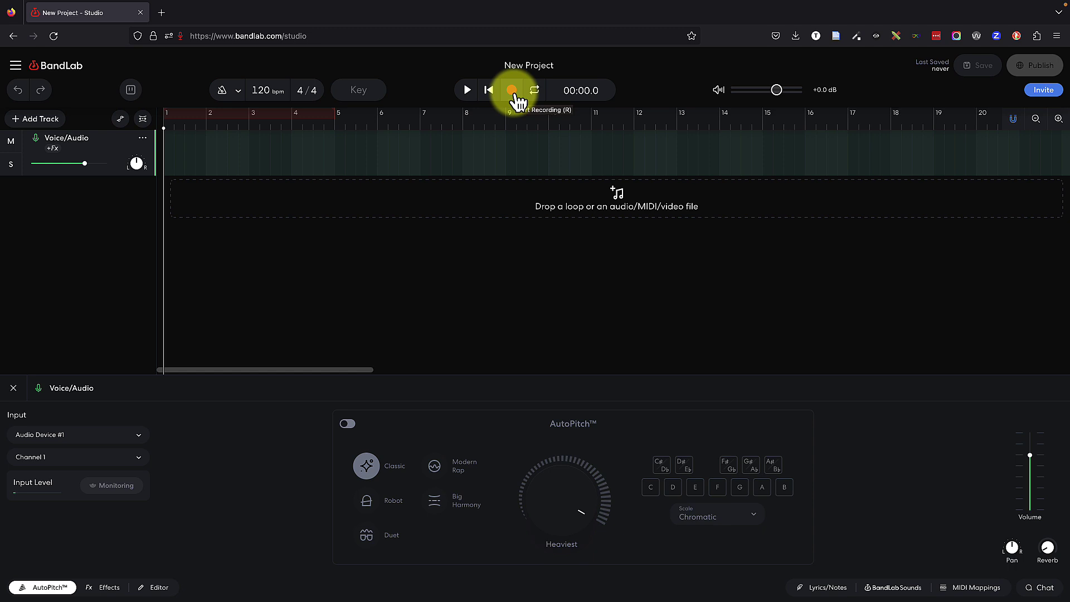
# Record a roughly fourteen-second voice take with input monitoring turned on
pyautogui.click(512, 90)
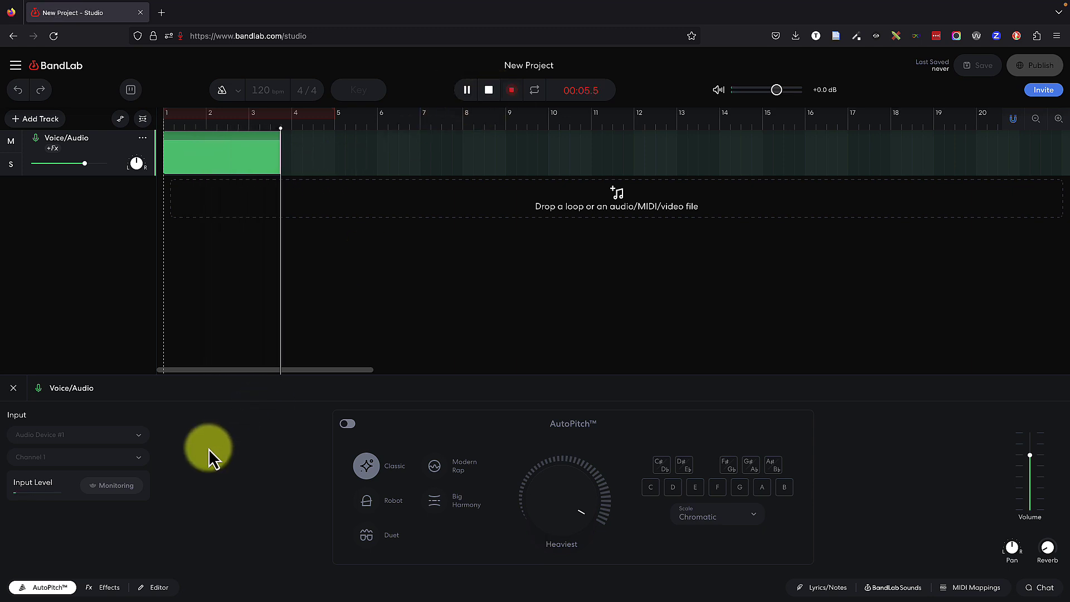
pyautogui.click(115, 485)
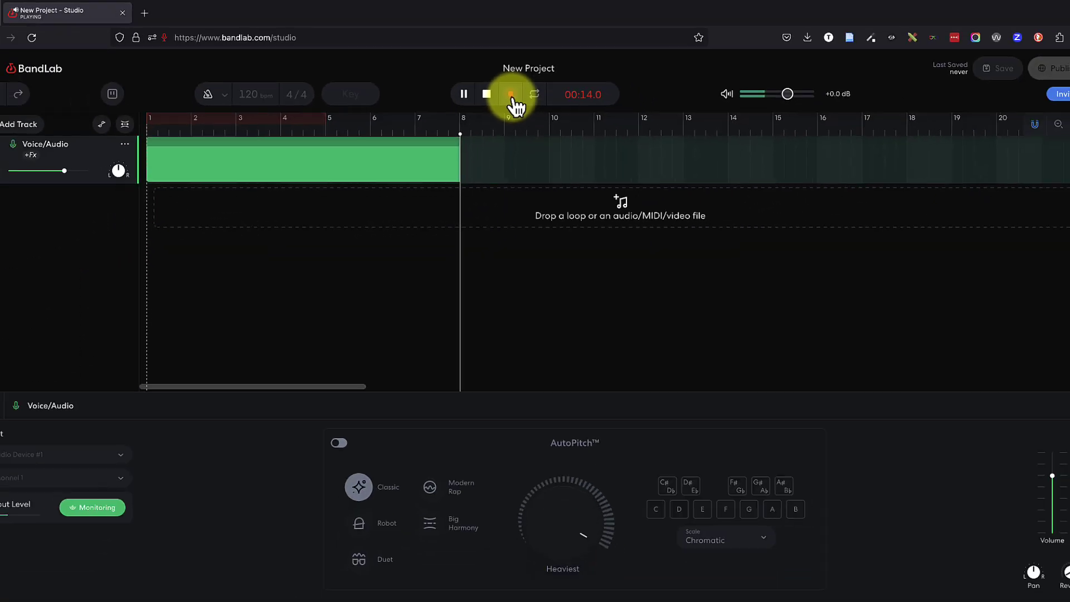
pyautogui.click(512, 92)
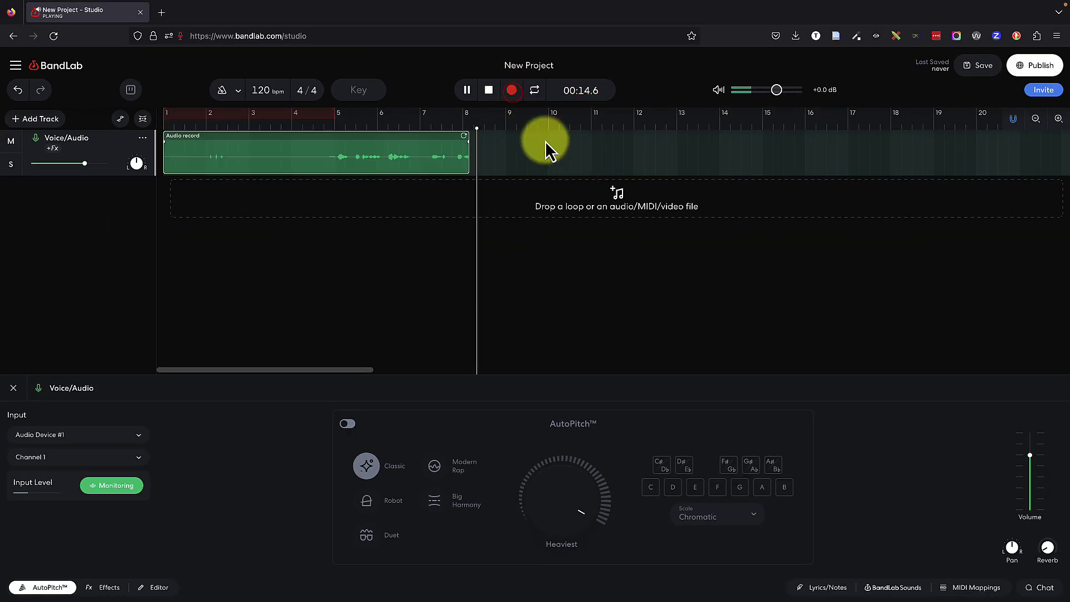
# Open the recorded take in the clip editor and adjust editor and timeline zoom
pyautogui.click(489, 90)
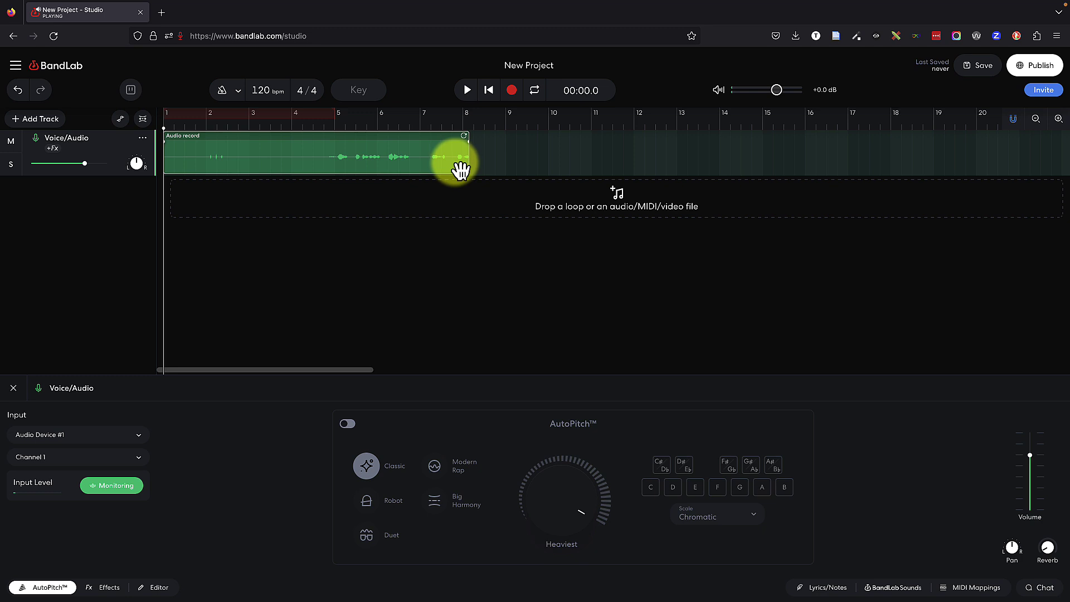
pyautogui.doubleClick(312, 152)
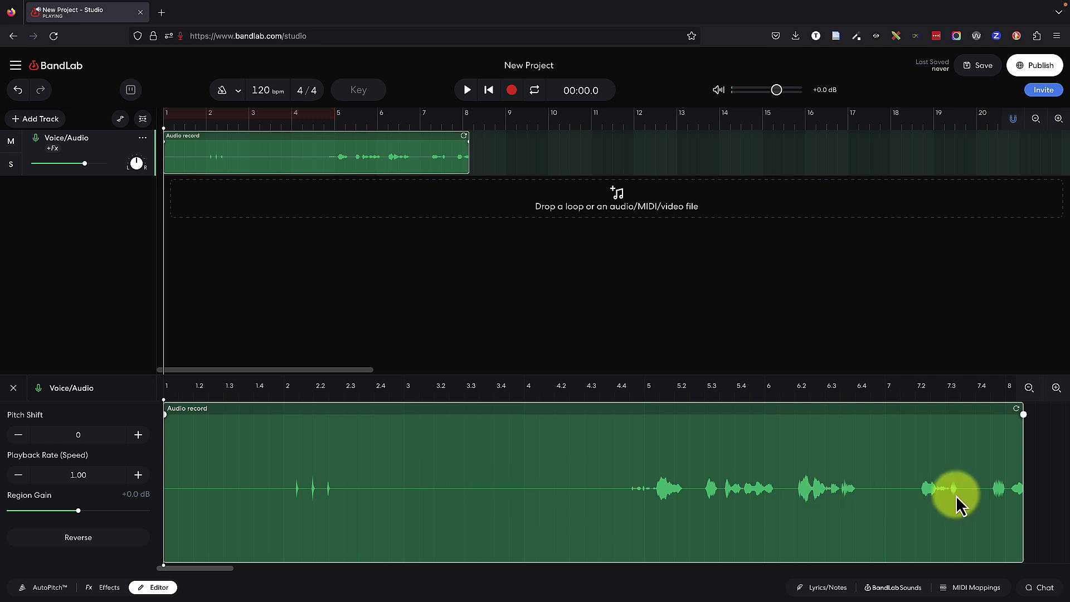
pyautogui.click(1030, 387)
pyautogui.click(1056, 387)
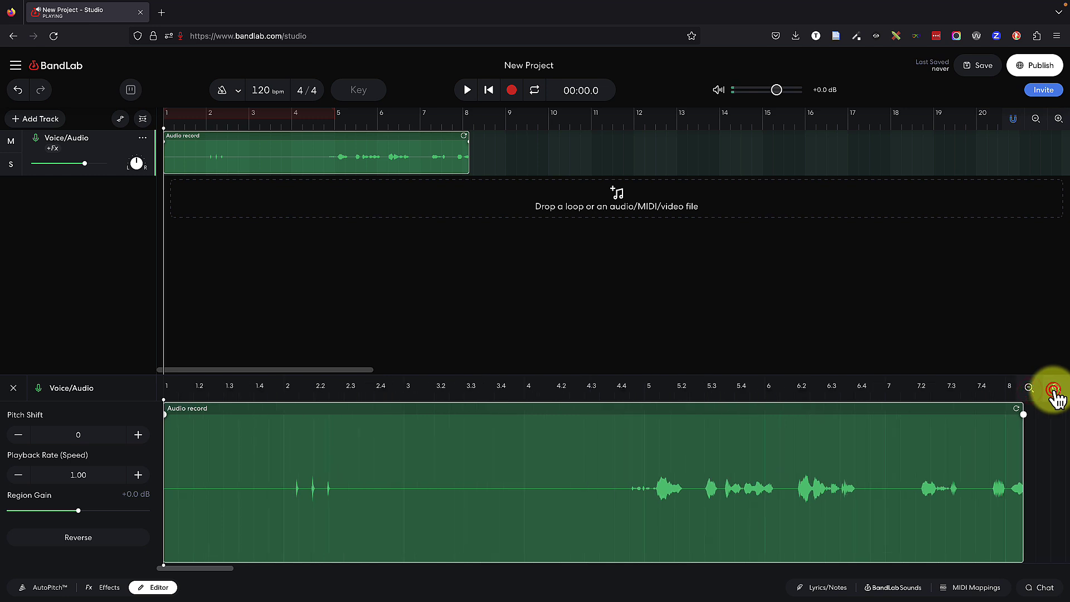
pyautogui.click(1031, 388)
pyautogui.click(1058, 118)
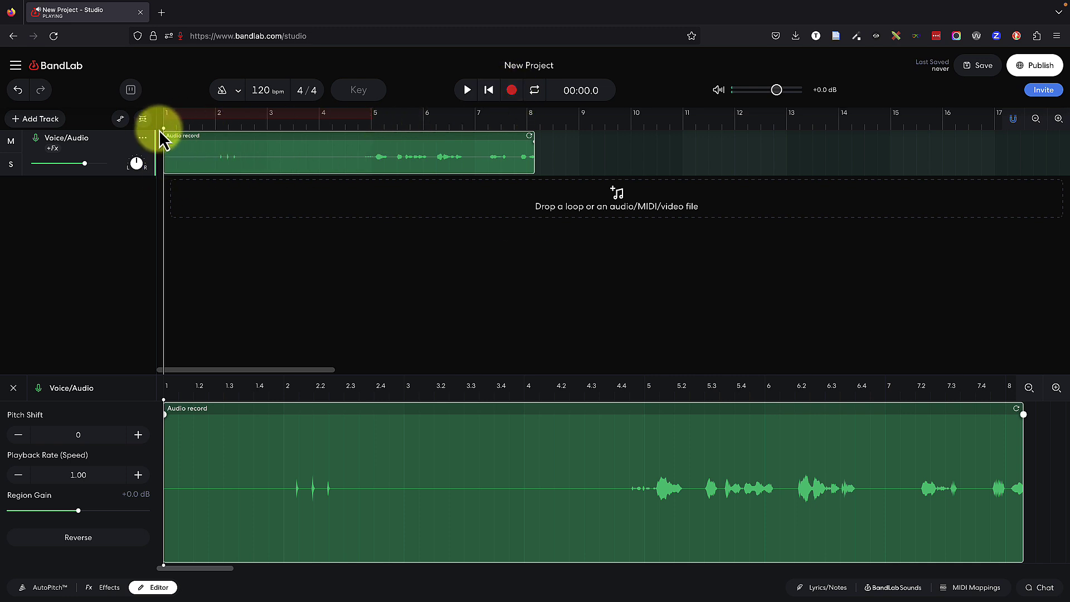
# Record another take, slide the second clip to bar 5, then extend its start to bar 3.5
pyautogui.click(512, 91)
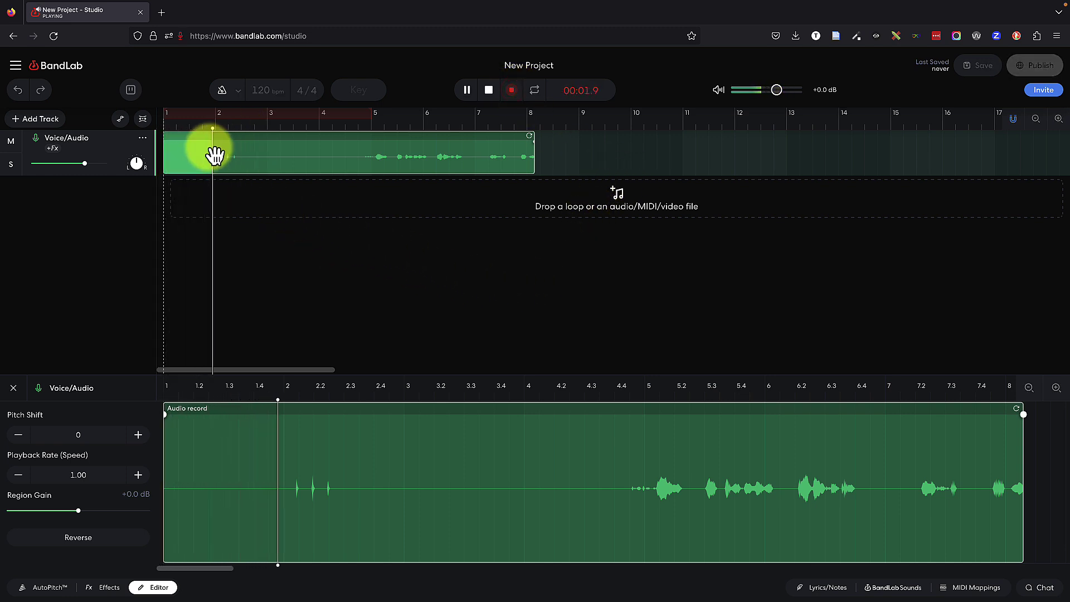
pyautogui.click(489, 90)
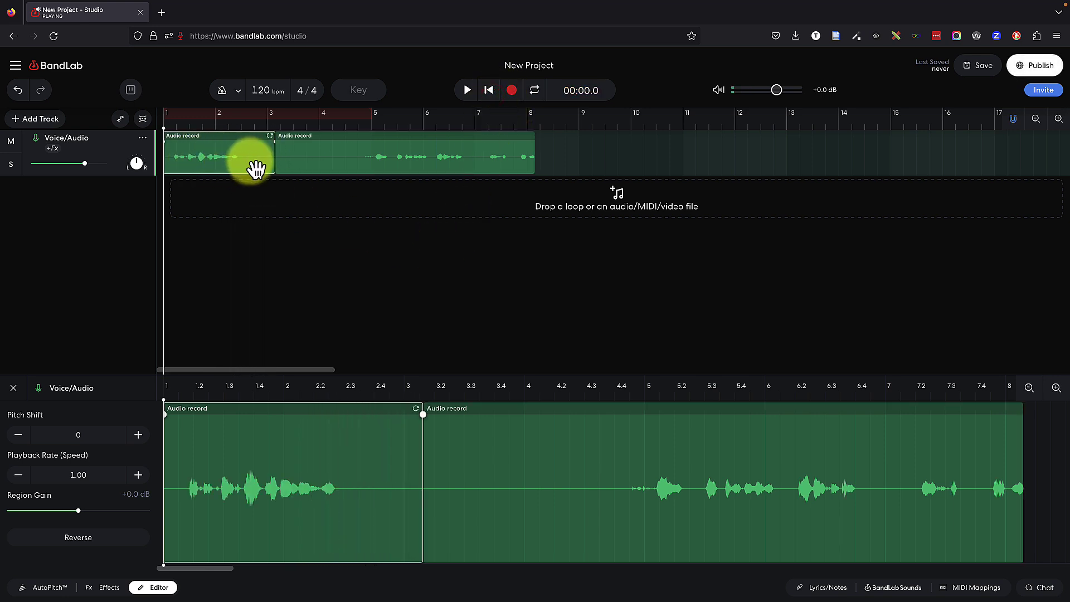
pyautogui.moveTo(330, 140); pyautogui.dragTo(438, 143)
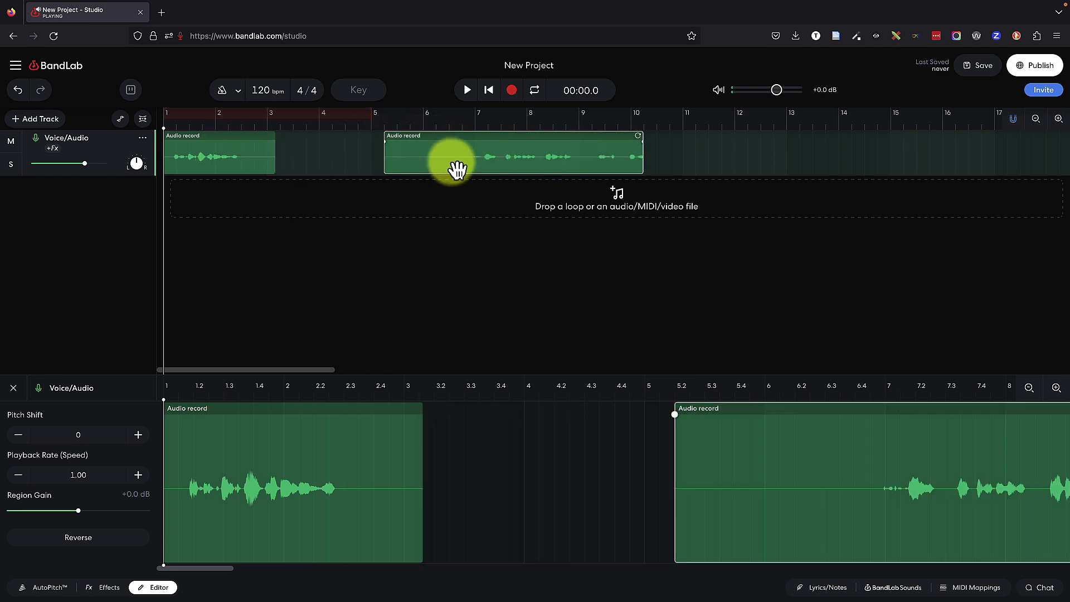
pyautogui.moveTo(385, 158); pyautogui.dragTo(293, 159)
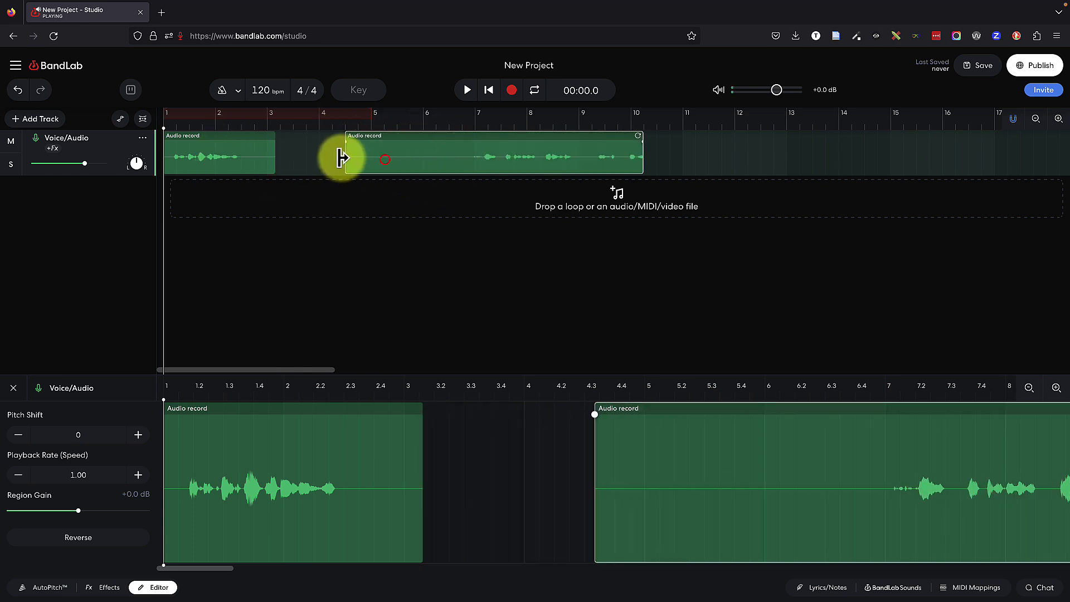
pyautogui.click(293, 158)
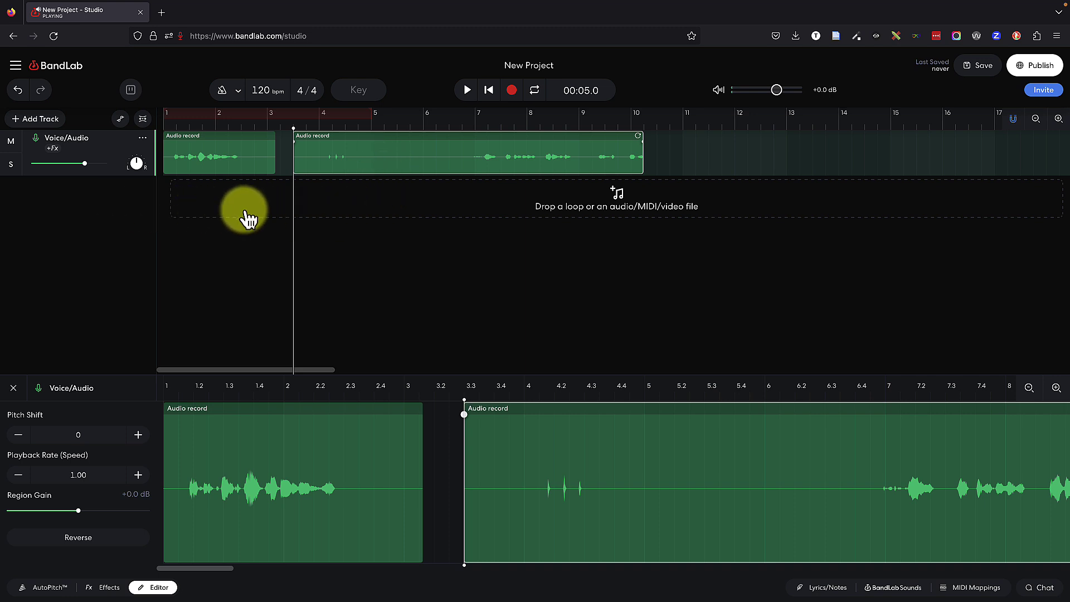
# Add a second Voice/Audio track and record a new take on it
pyautogui.click(45, 118)
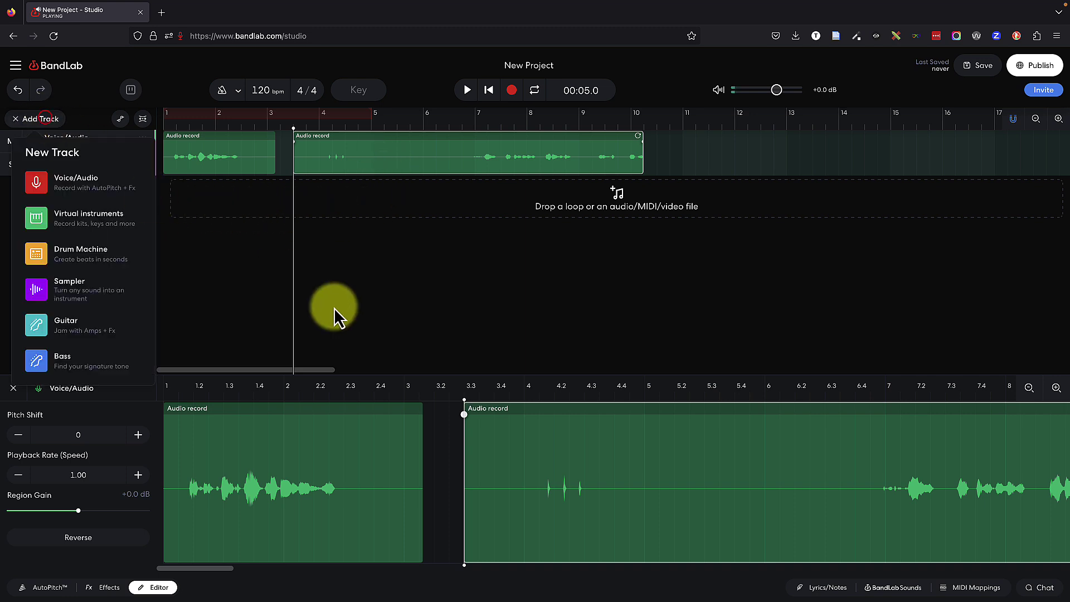
pyautogui.click(100, 187)
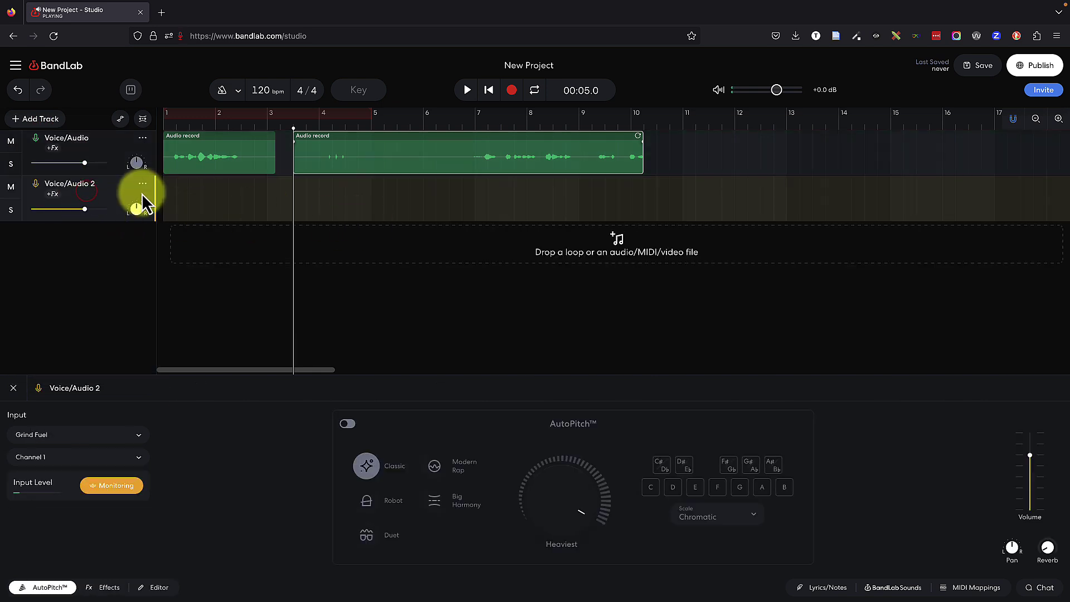
pyautogui.click(490, 89)
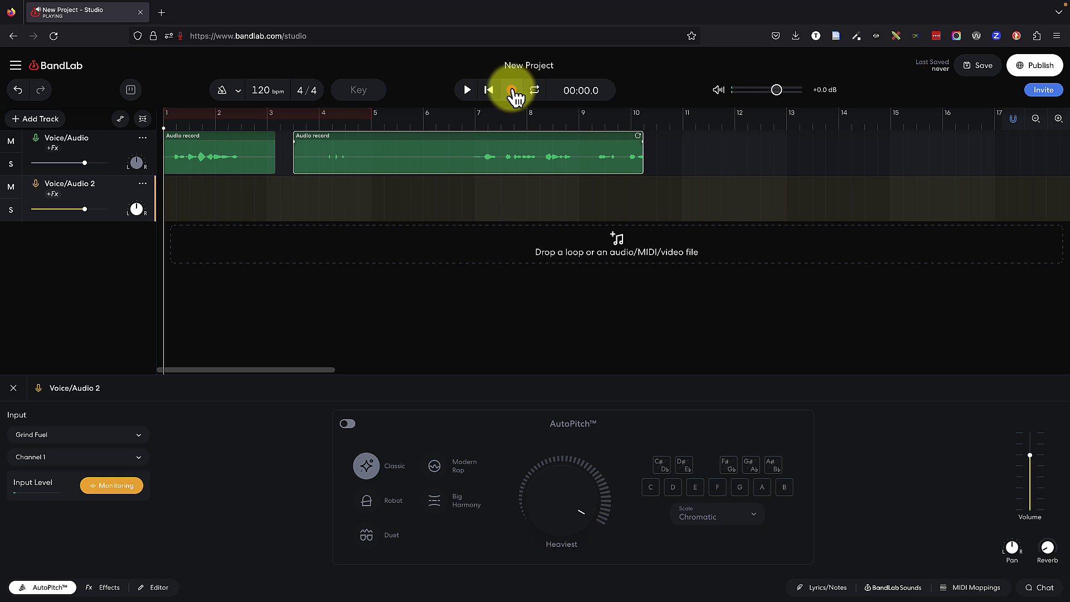
pyautogui.click(511, 90)
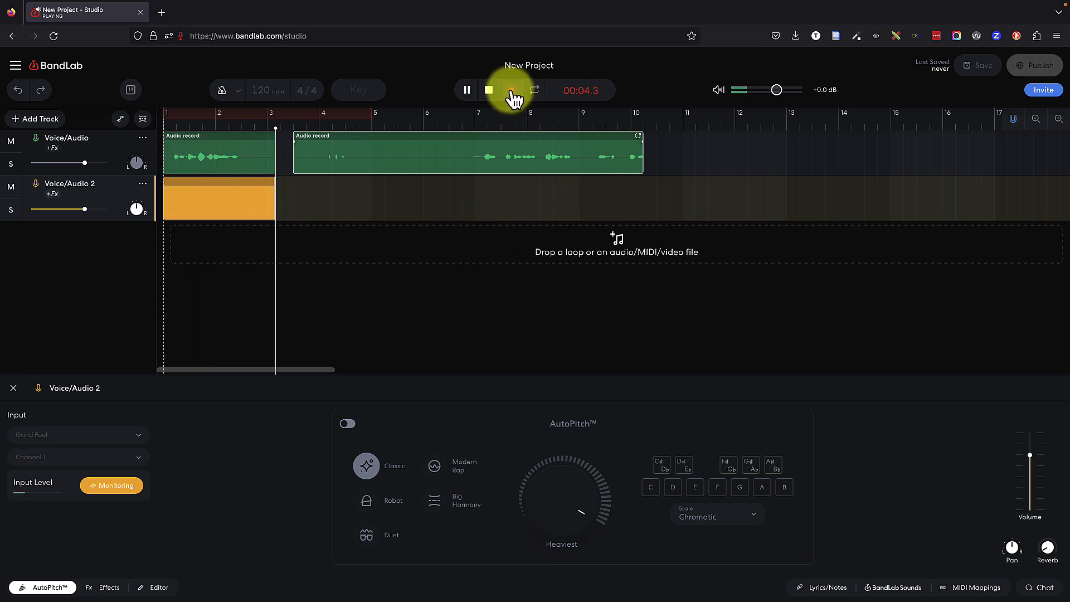
pyautogui.click(488, 90)
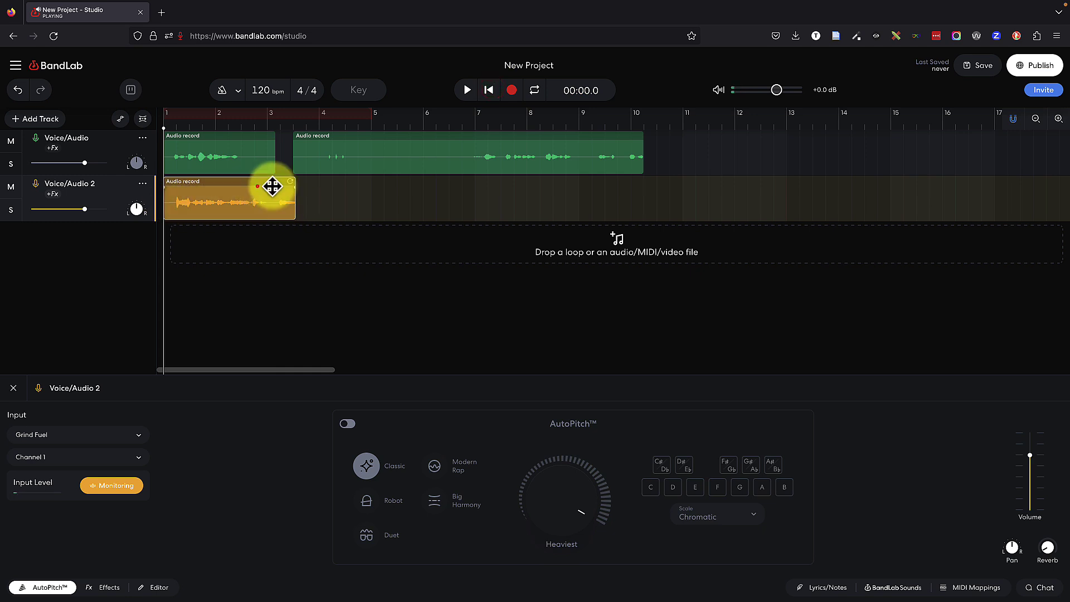
# Move the clips onto track 2 and shift the long clip to bar 1
pyautogui.moveTo(272, 190); pyautogui.dragTo(350, 192)
pyautogui.moveTo(240, 135); pyautogui.dragTo(524, 200)
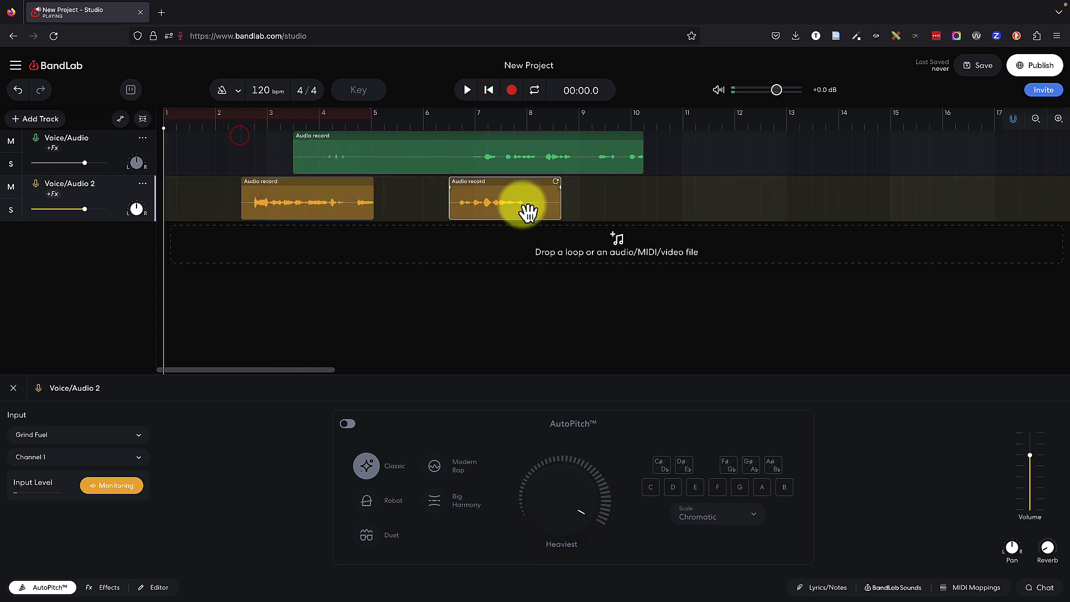
pyautogui.moveTo(461, 148); pyautogui.dragTo(332, 139)
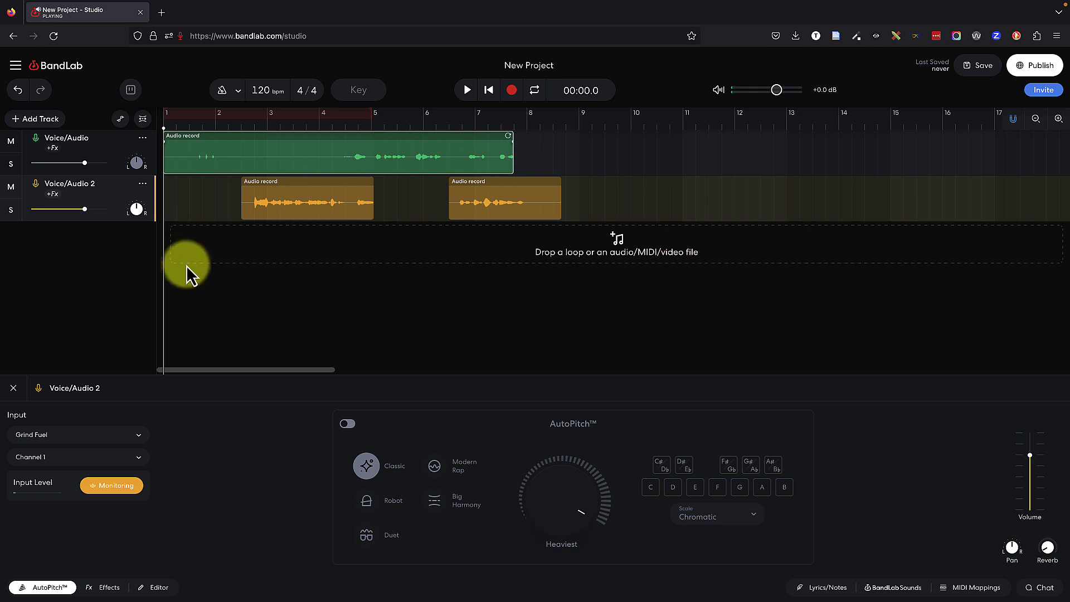
# Delete both the Voice/Audio and Voice/Audio 2 tracks
pyautogui.click(144, 141)
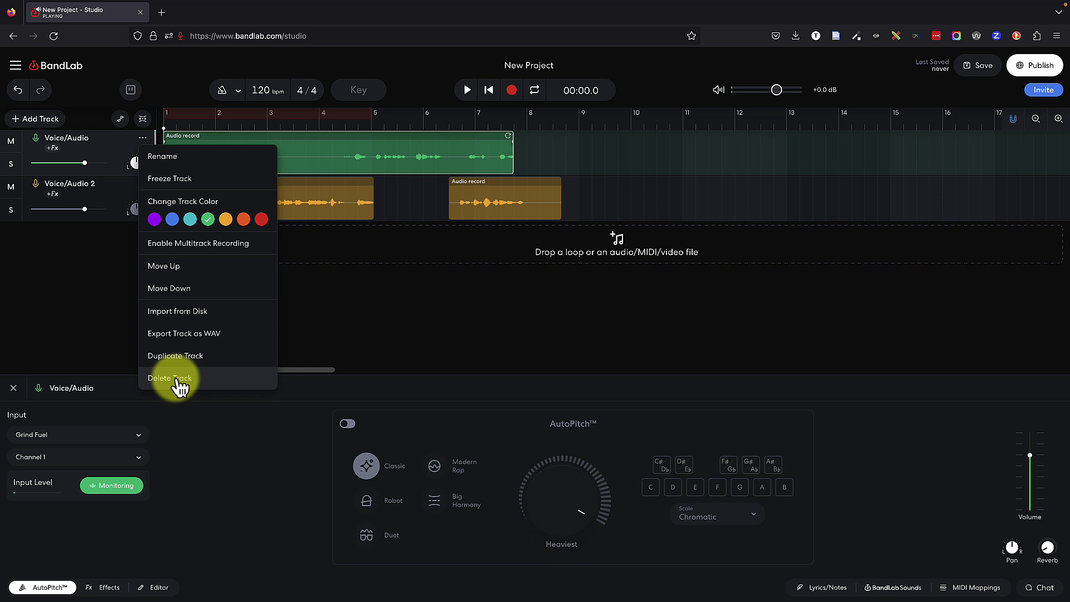
pyautogui.click(167, 378)
pyautogui.click(144, 140)
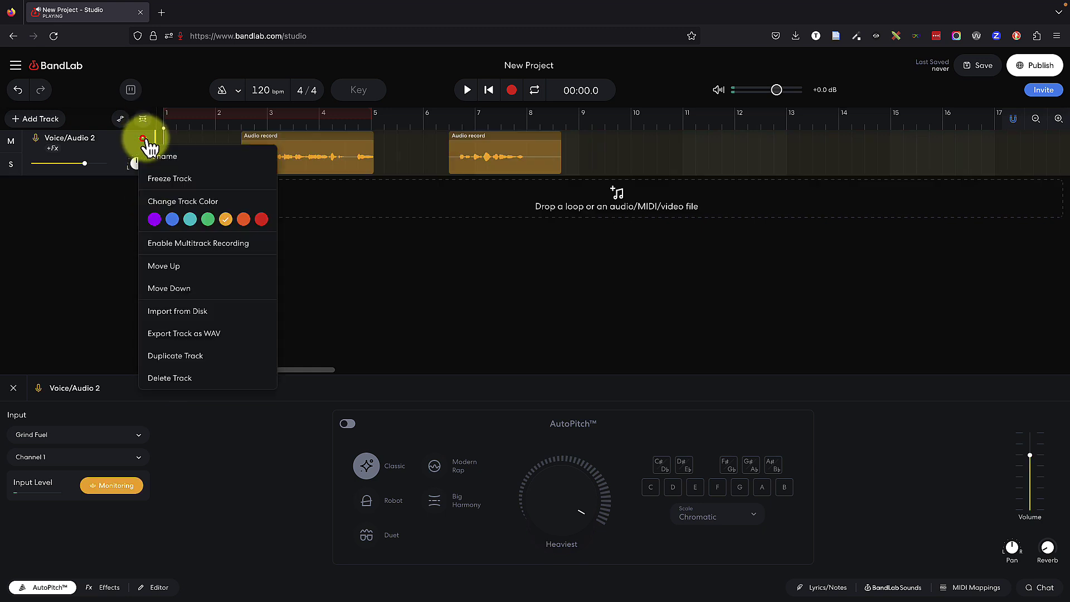
pyautogui.click(184, 374)
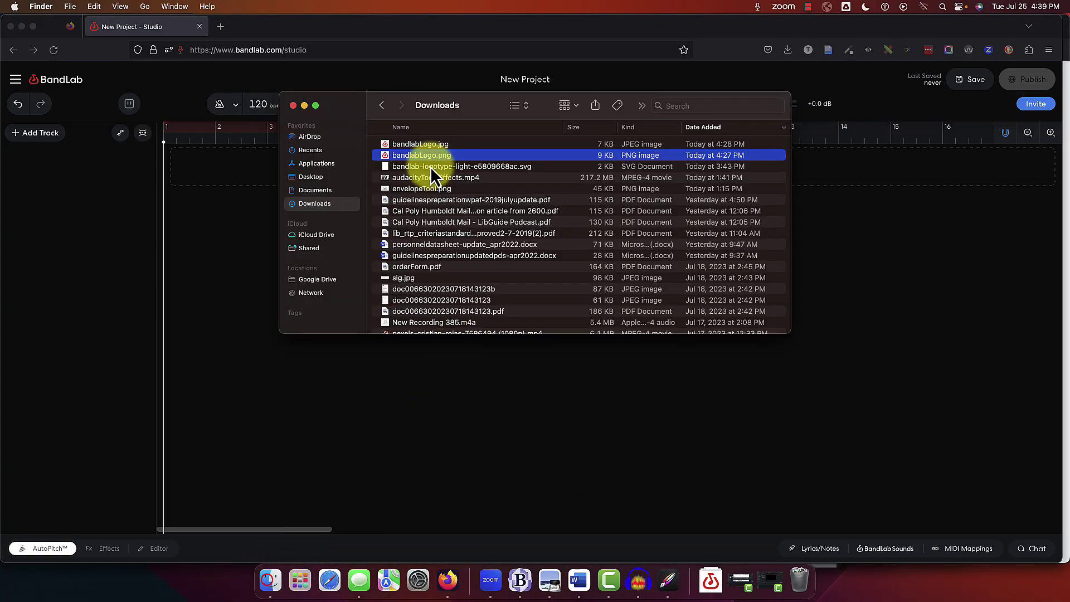
# Drag the four MP3s from Documents > Podcast Sample Project into the BandLab track area
pyautogui.click(315, 190)
pyautogui.scroll(-3, 406, 226)
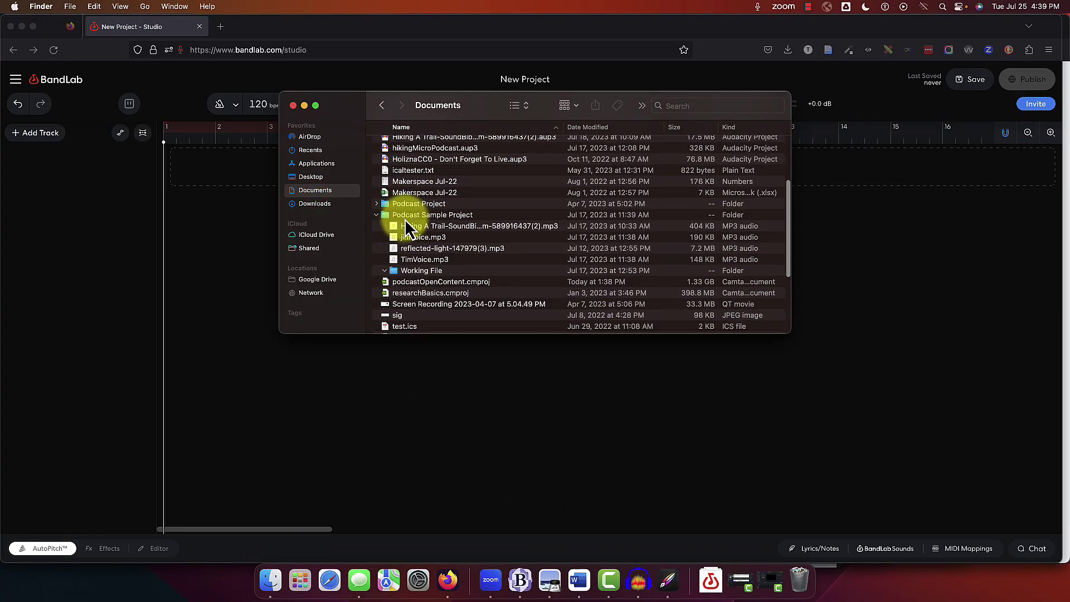
pyautogui.click(406, 226)
pyautogui.keyDown('shift'); pyautogui.click(424, 259); pyautogui.keyUp('shift')
pyautogui.moveTo(424, 237)
pyautogui.mouseDown()
pyautogui.moveTo(189, 182)
pyautogui.moveTo(165, 163)
pyautogui.mouseUp()
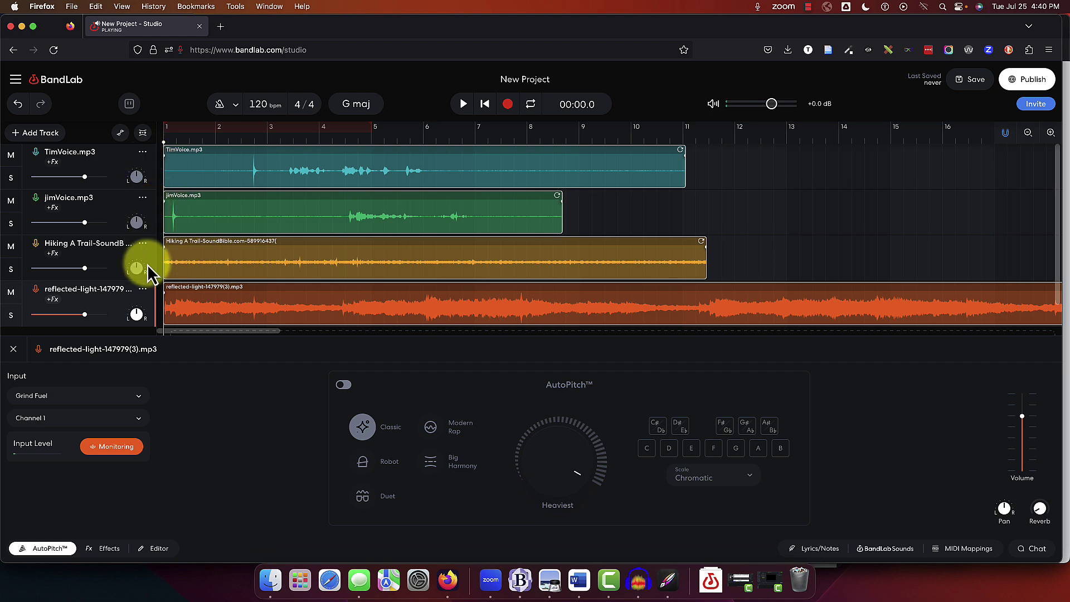
# Move the reflected-light track up three places to the top, then move TimVoice below jimVoice
pyautogui.click(143, 289)
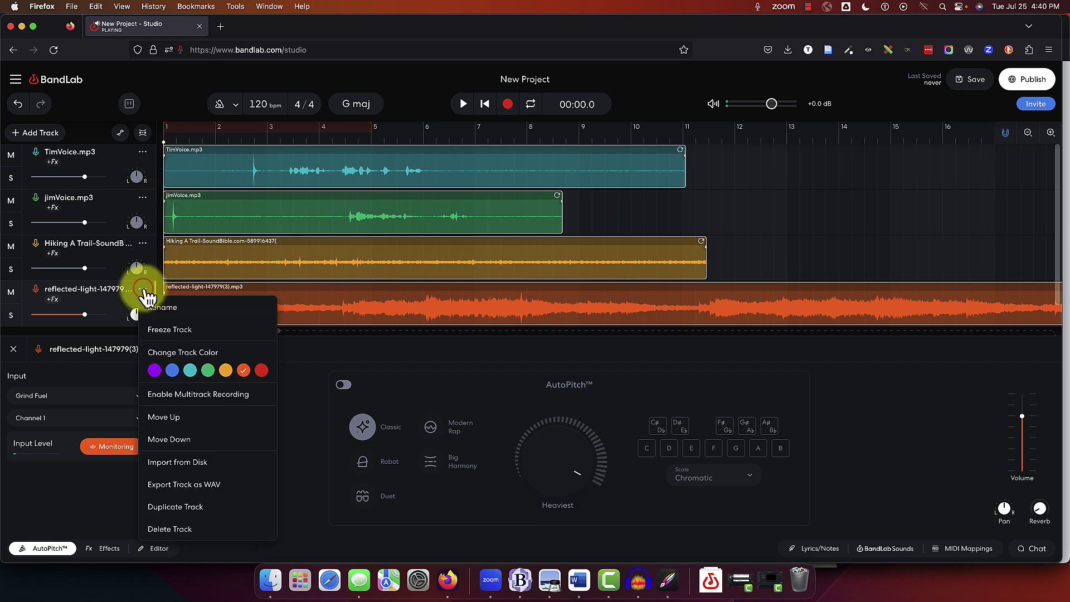
pyautogui.click(167, 418)
pyautogui.click(143, 244)
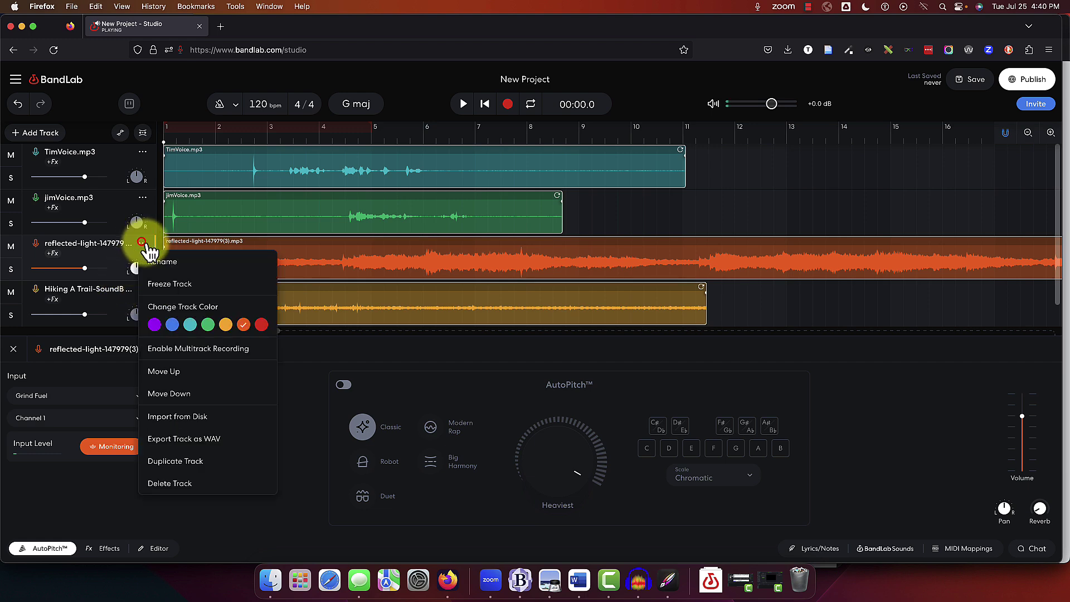
pyautogui.click(168, 371)
pyautogui.click(142, 198)
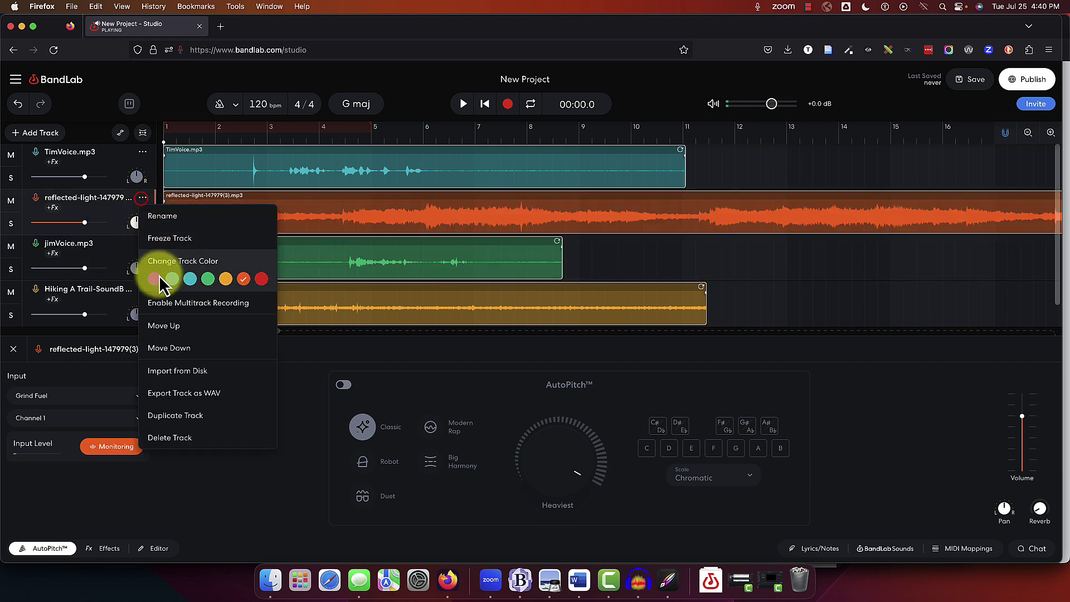
pyautogui.click(167, 327)
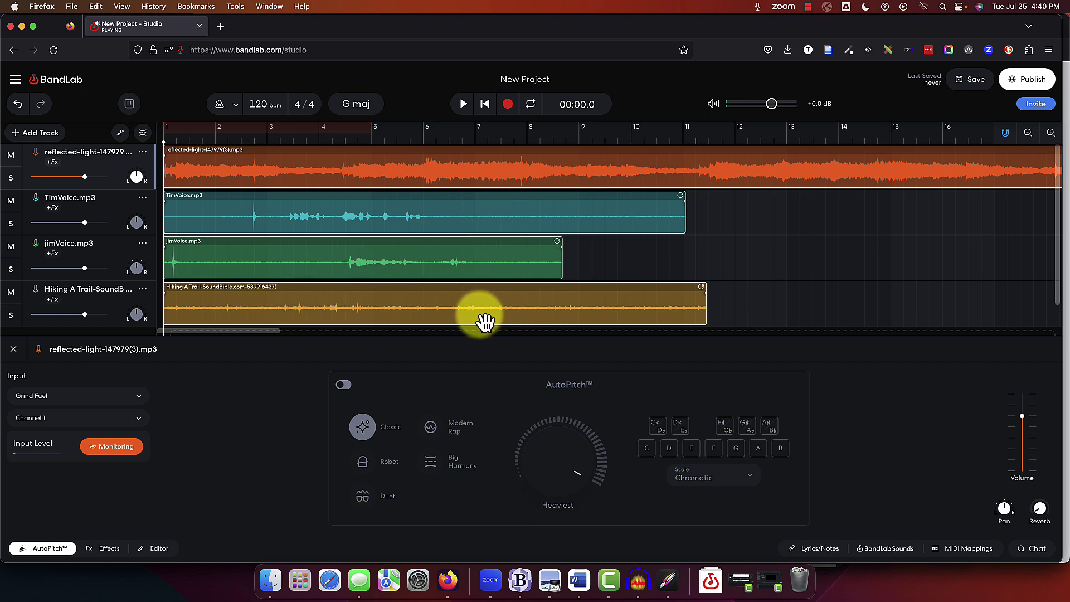
pyautogui.click(143, 199)
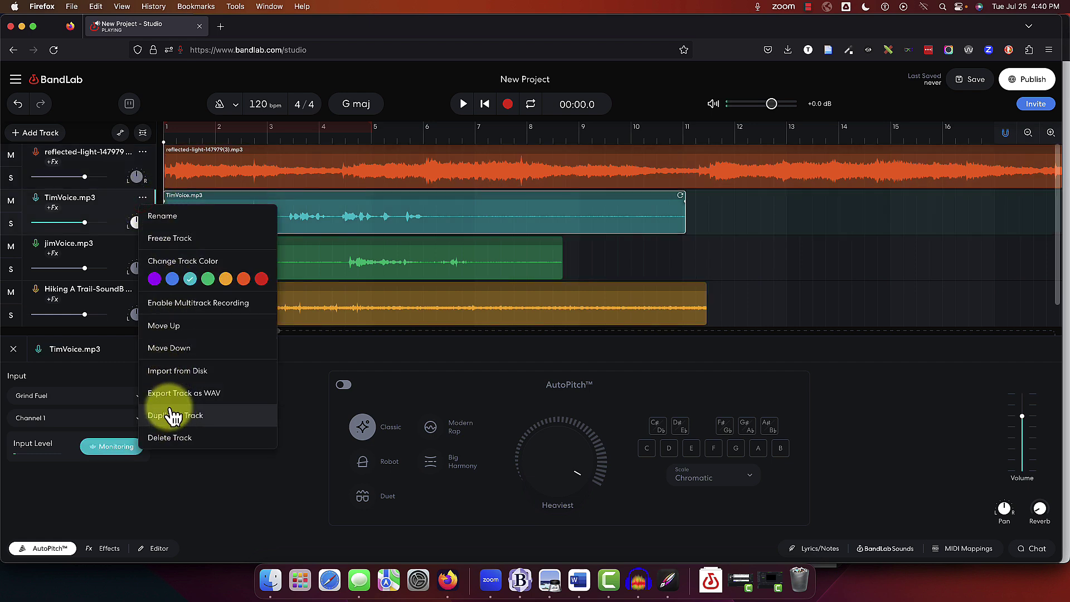
pyautogui.click(171, 349)
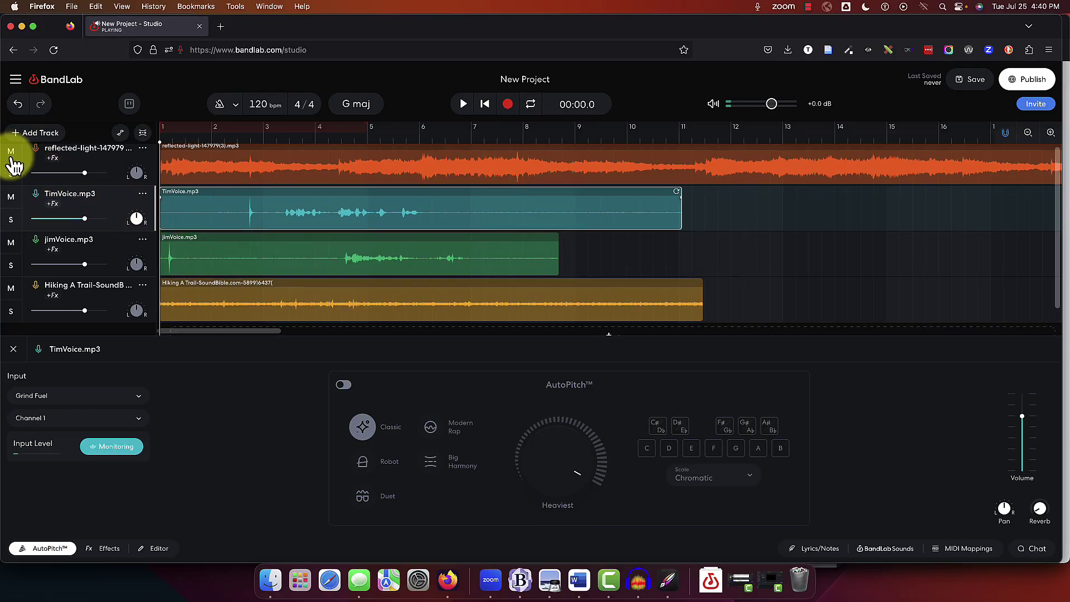
# Solo and play back the reflected-light music and TimVoice tracks, then clear both solos
pyautogui.click(11, 172)
pyautogui.scroll(1, 56, 205)
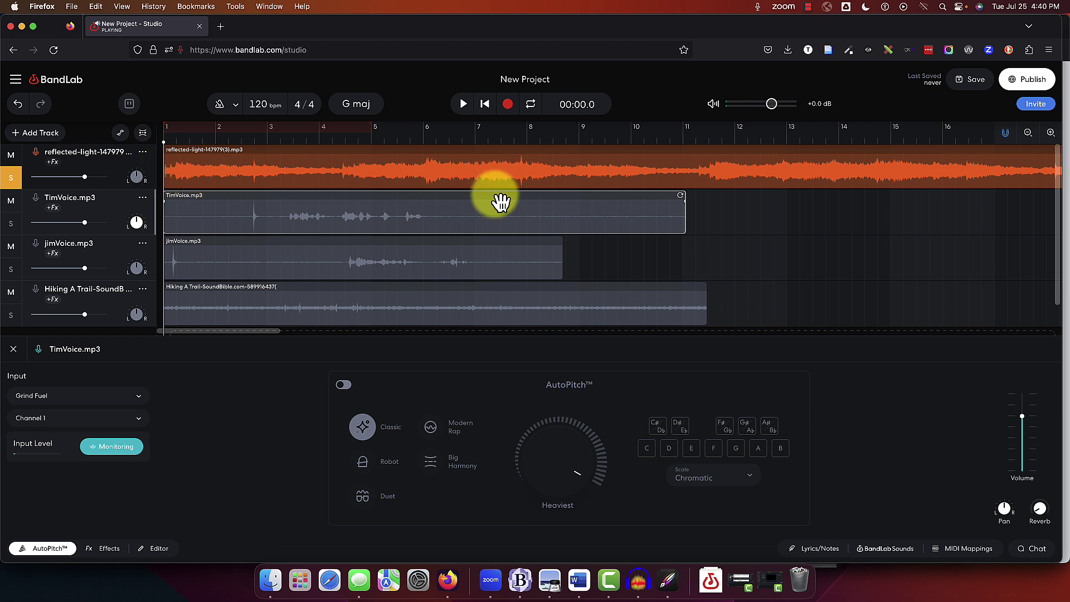
pyautogui.click(464, 104)
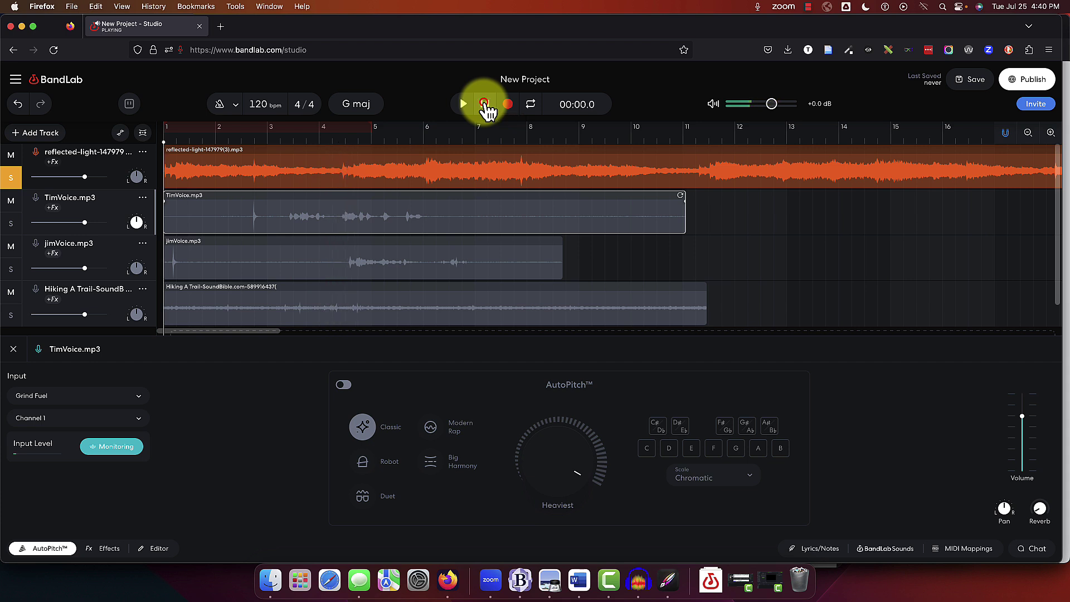
pyautogui.click(11, 224)
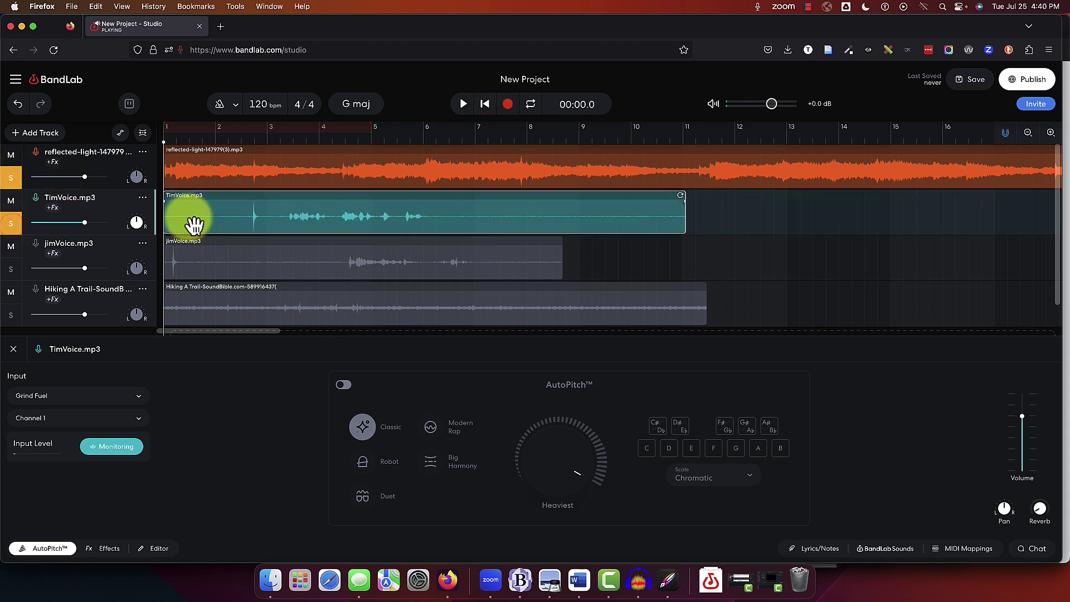
pyautogui.click(11, 223)
pyautogui.click(10, 178)
# Mute, then unmute, the reflected-light music and jimVoice tracks
pyautogui.click(10, 156)
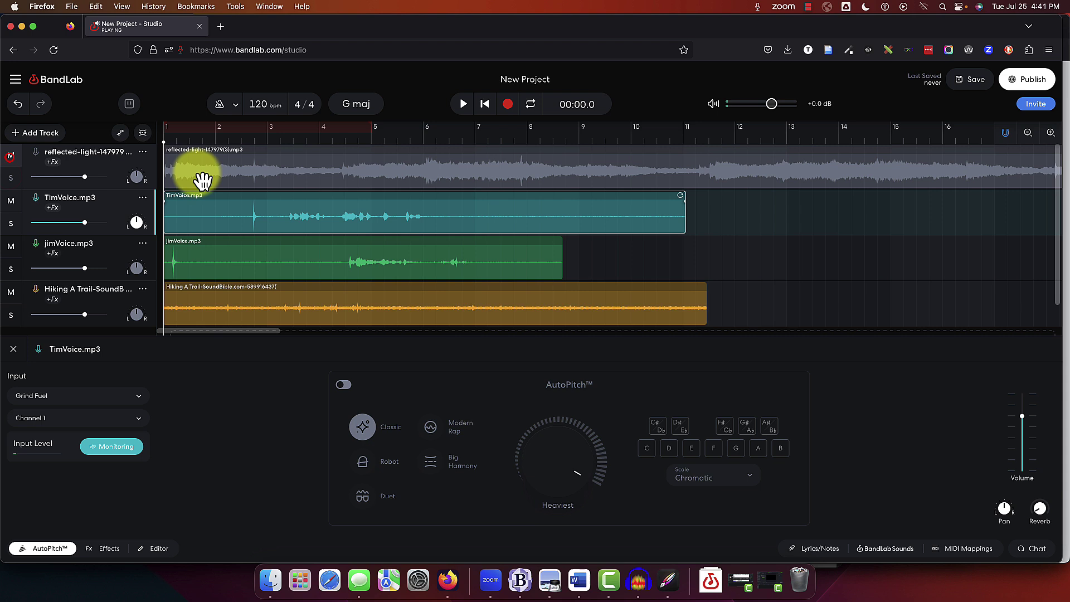
pyautogui.click(11, 247)
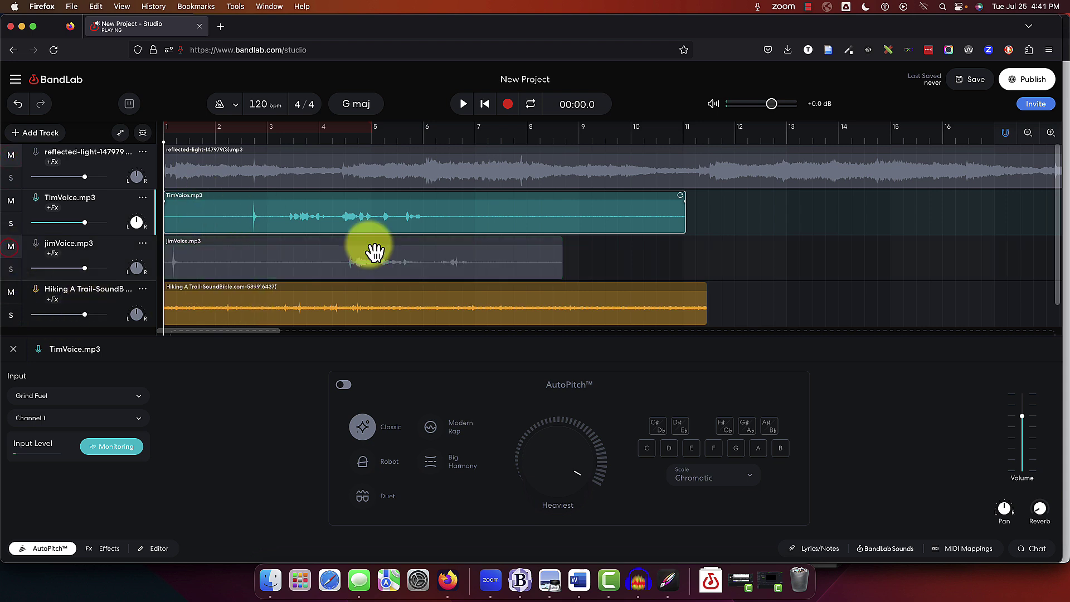
pyautogui.click(11, 246)
pyautogui.click(11, 155)
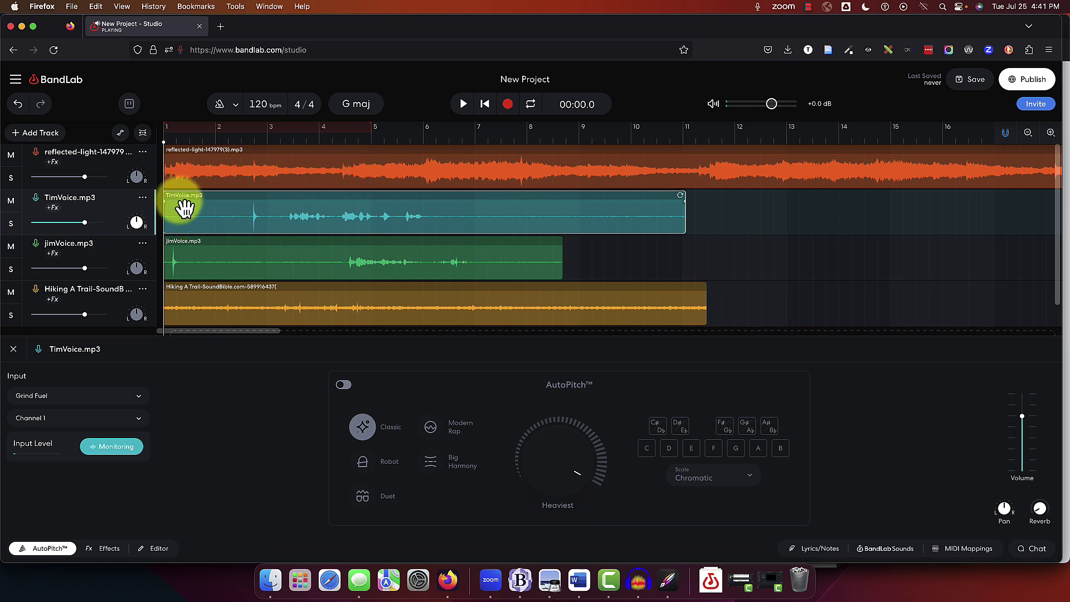
# Mute jimVoice and the hiking ambience, and reposition the TimVoice clip to around bar 2
pyautogui.click(11, 246)
pyautogui.click(11, 294)
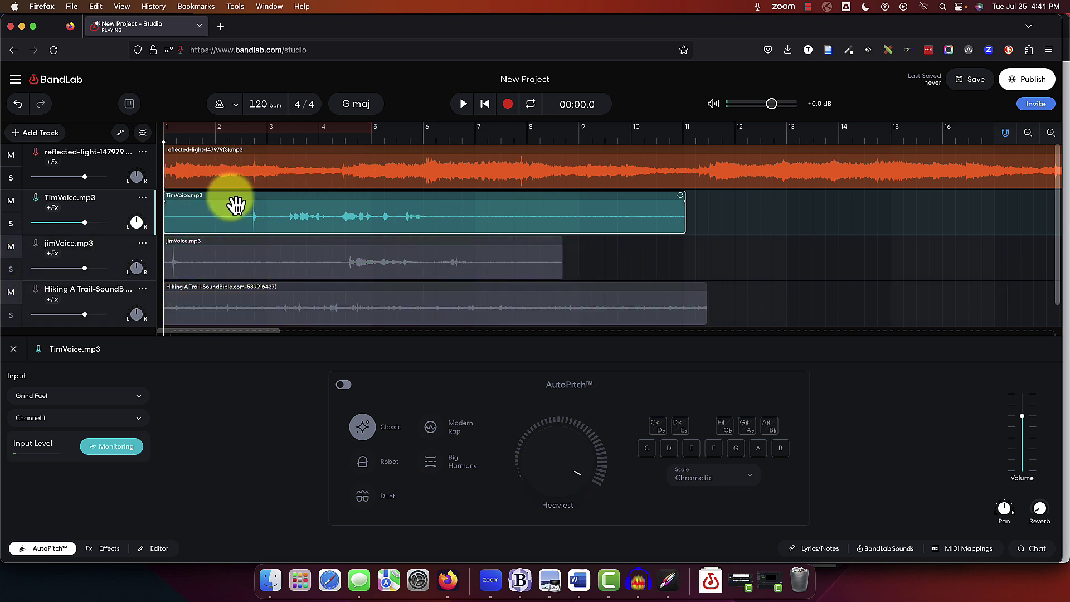
pyautogui.moveTo(233, 200); pyautogui.dragTo(346, 199)
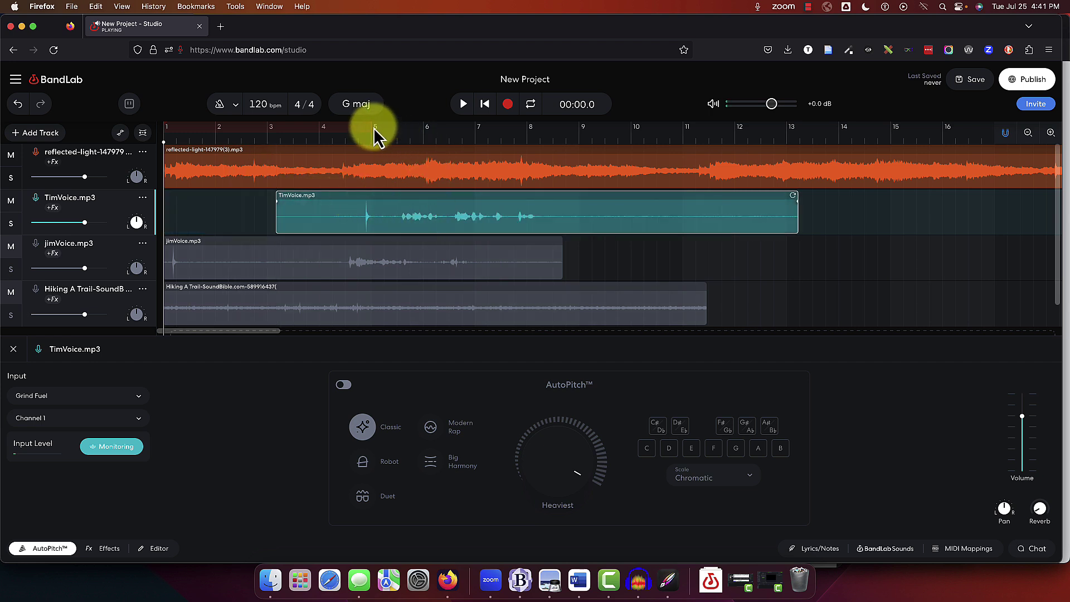
pyautogui.moveTo(385, 205); pyautogui.dragTo(340, 199)
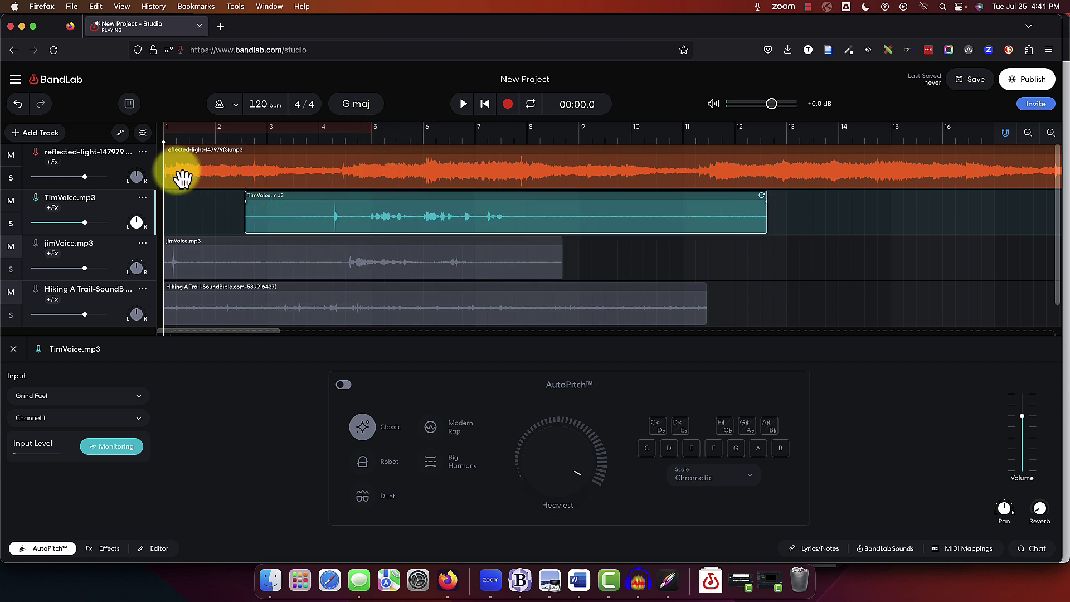
# Try trimming TimVoice's start and restore it, play from bar 2, then trim its end
pyautogui.click(425, 245)
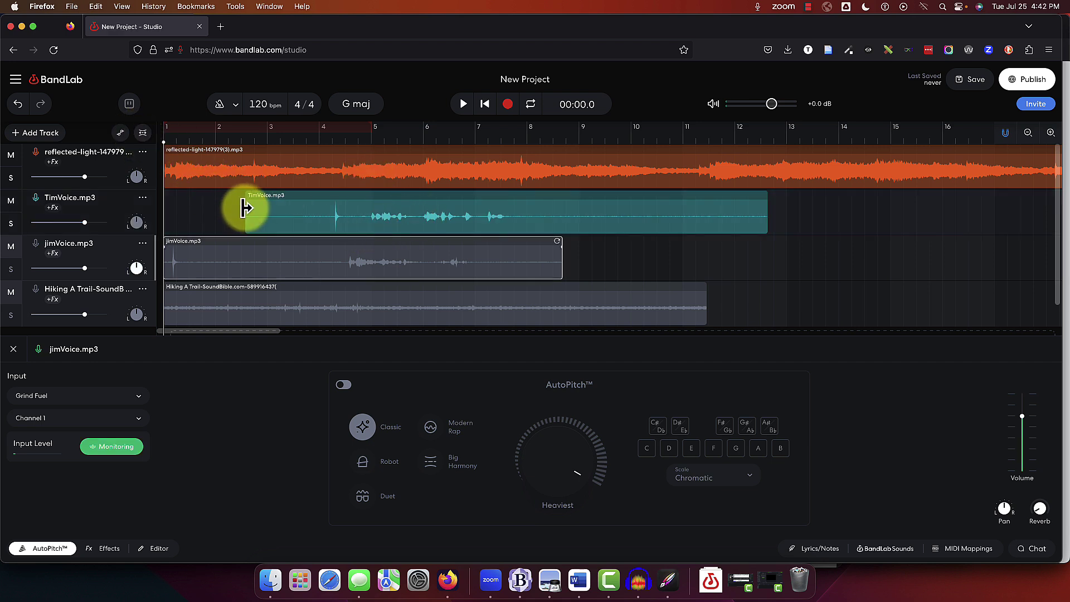
pyautogui.moveTo(245, 208); pyautogui.dragTo(353, 212)
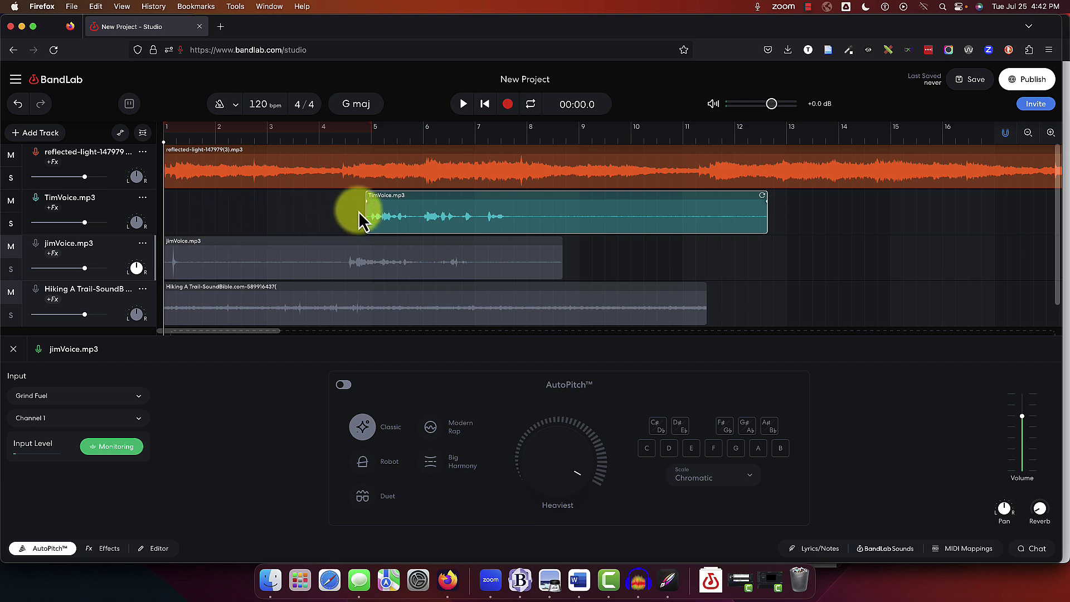
pyautogui.moveTo(363, 209); pyautogui.dragTo(251, 207)
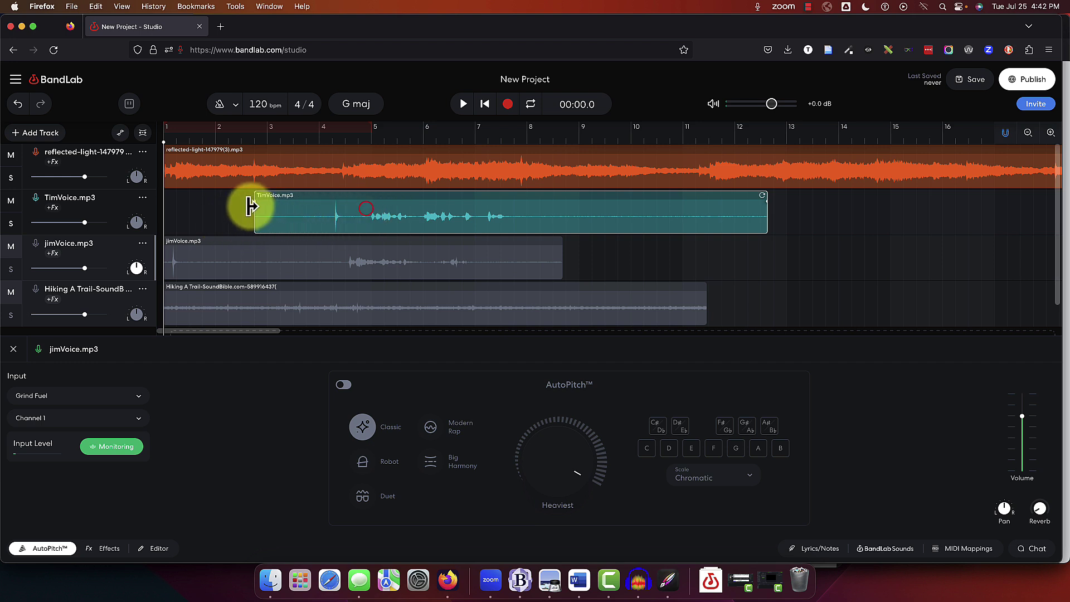
pyautogui.click(219, 208)
pyautogui.press('space')
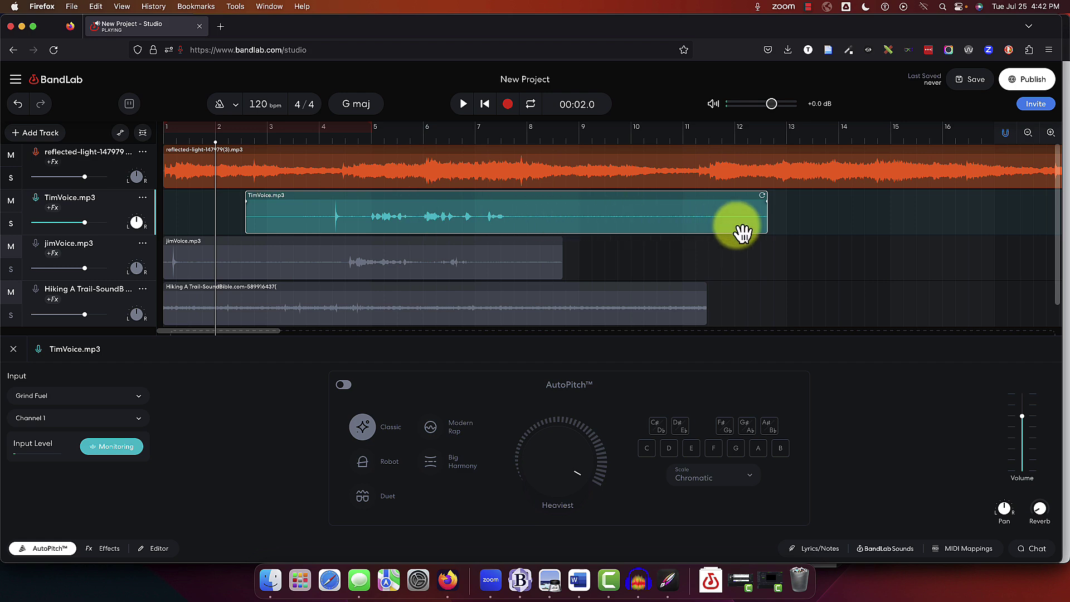
pyautogui.moveTo(766, 222); pyautogui.dragTo(609, 222)
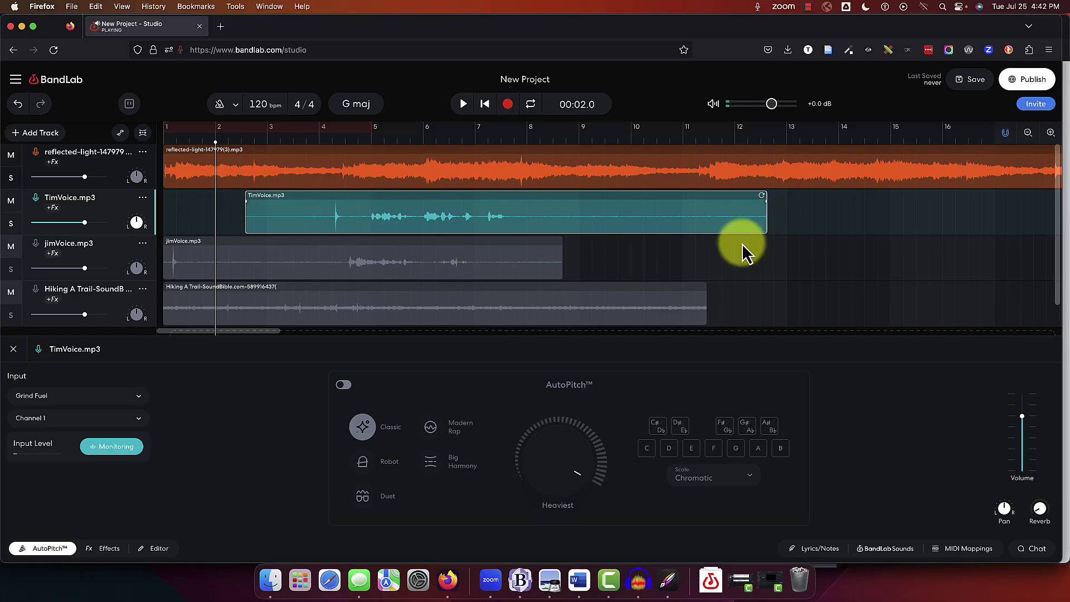
# Add reflected-light volume automation points at bars 4 and 6, pulling bar 6 down to -Infinity dB
pyautogui.click(122, 134)
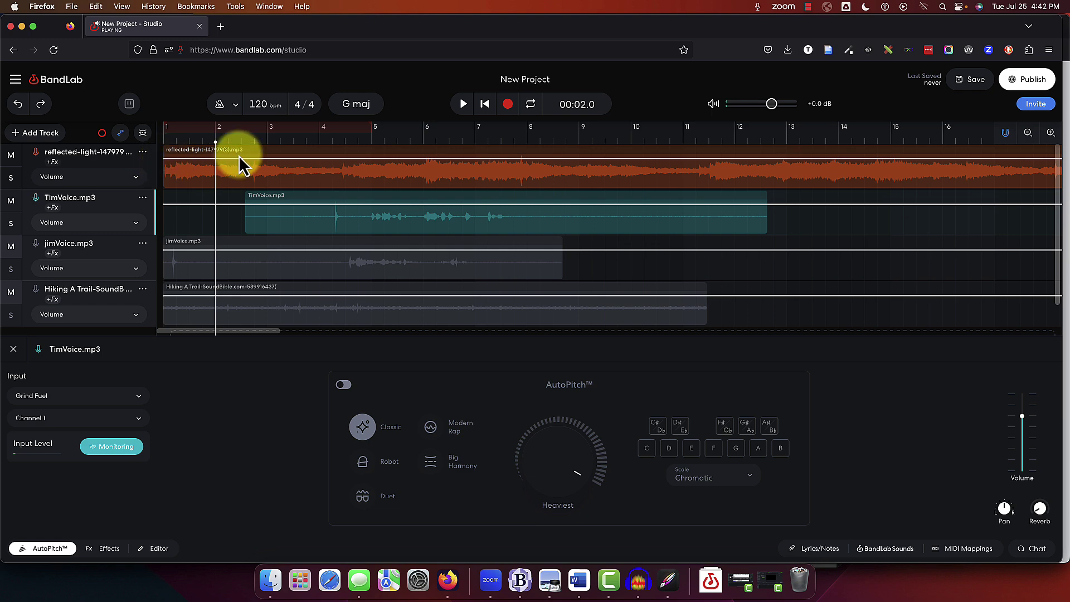
pyautogui.click(319, 158)
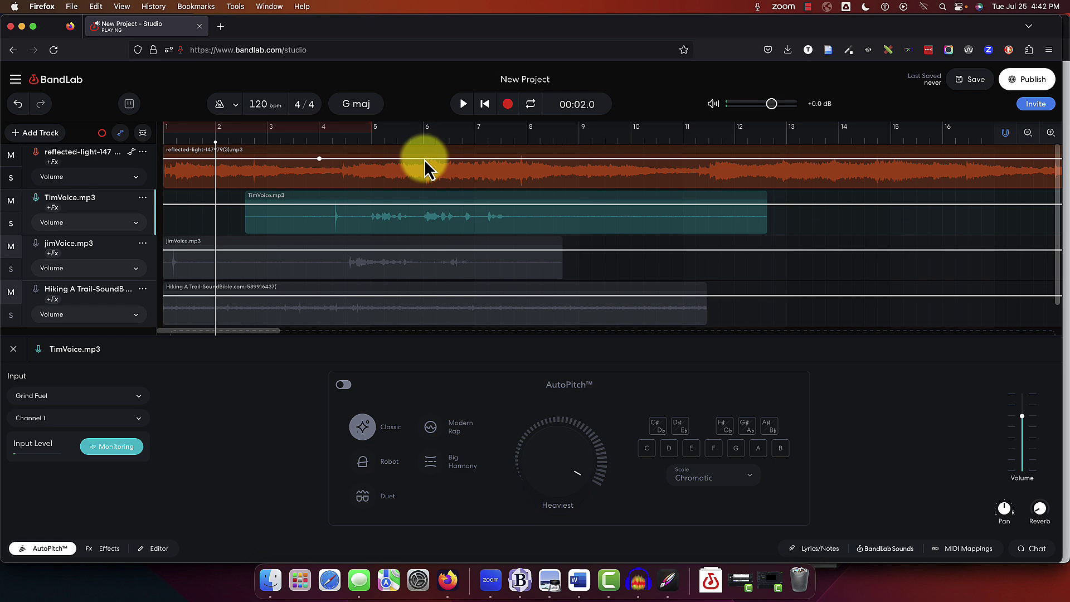
pyautogui.moveTo(424, 159); pyautogui.dragTo(425, 211)
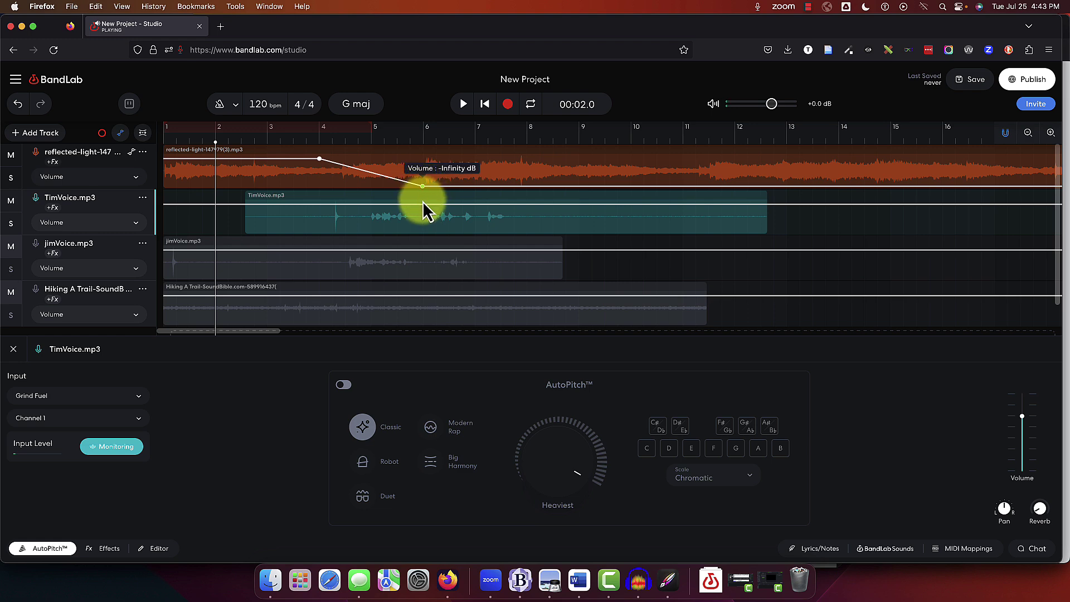
pyautogui.moveTo(424, 211); pyautogui.dragTo(425, 210)
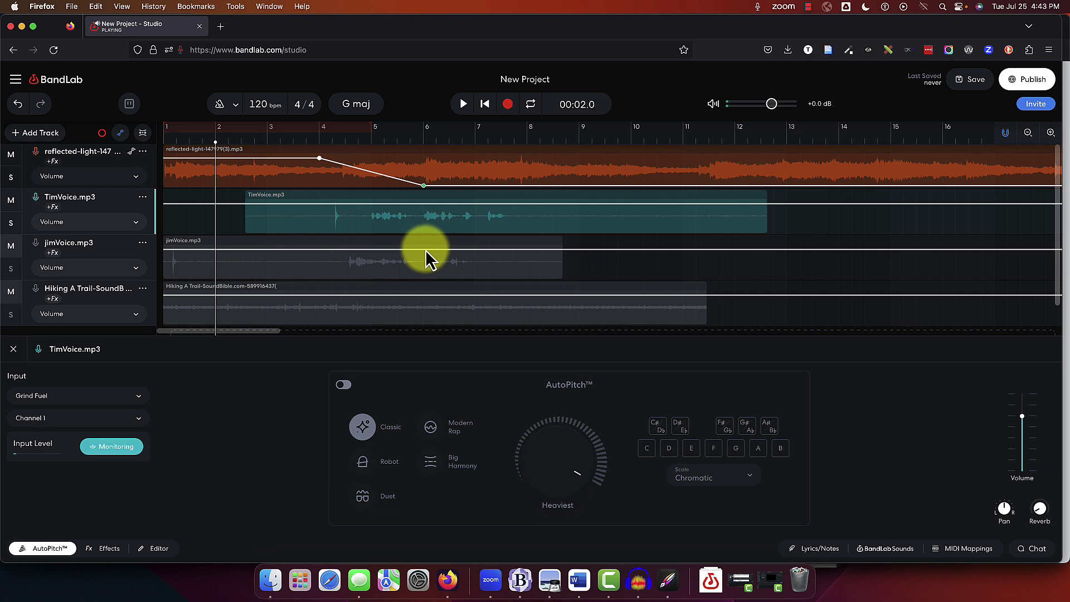
pyautogui.click(485, 104)
pyautogui.click(346, 227)
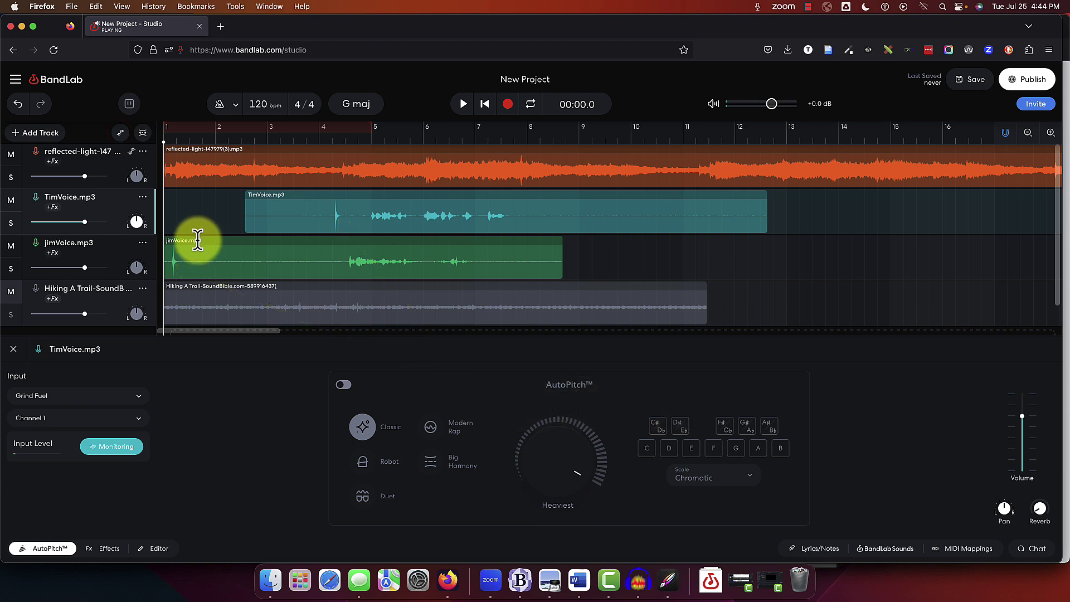
# Drag the jimVoice clip to start just after bar 4, zooming in to check its start
pyautogui.moveTo(223, 251); pyautogui.dragTo(381, 242)
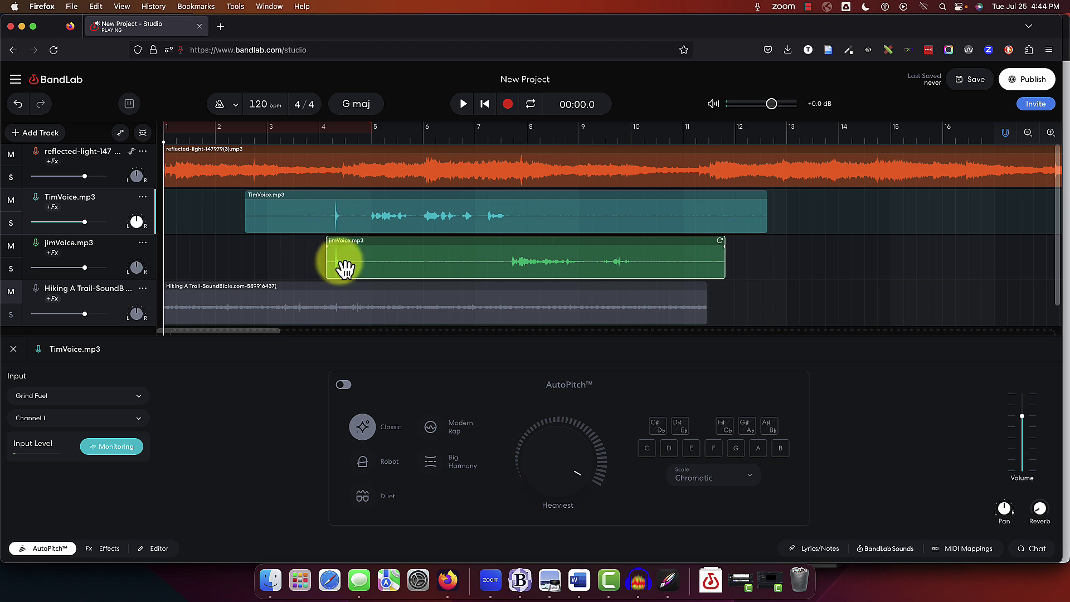
pyautogui.click(1051, 132)
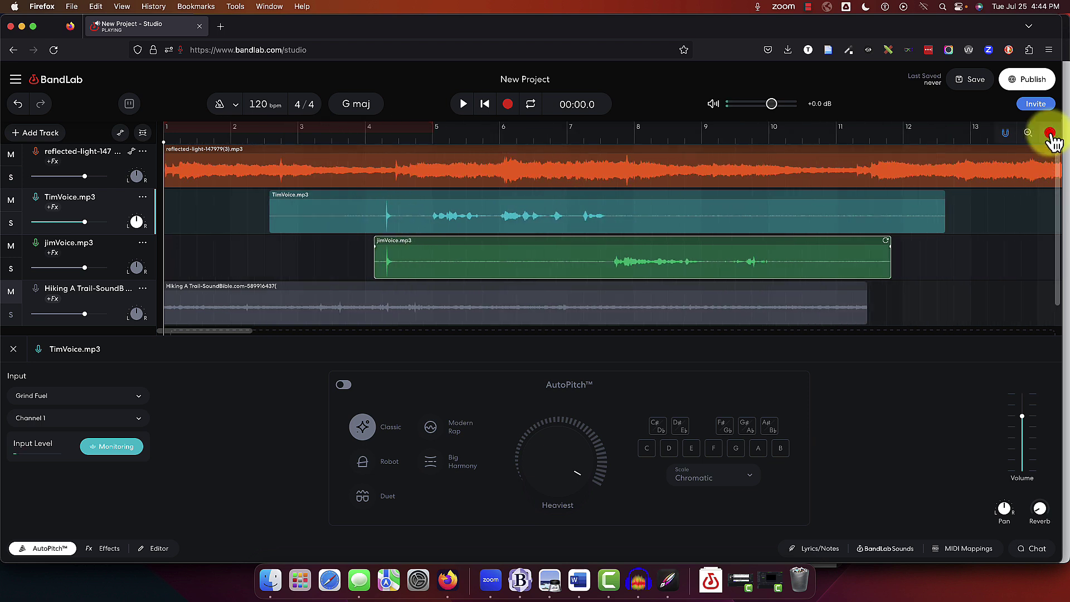
pyautogui.hscroll(3, 782, 263)
pyautogui.hscroll(2, 527, 242)
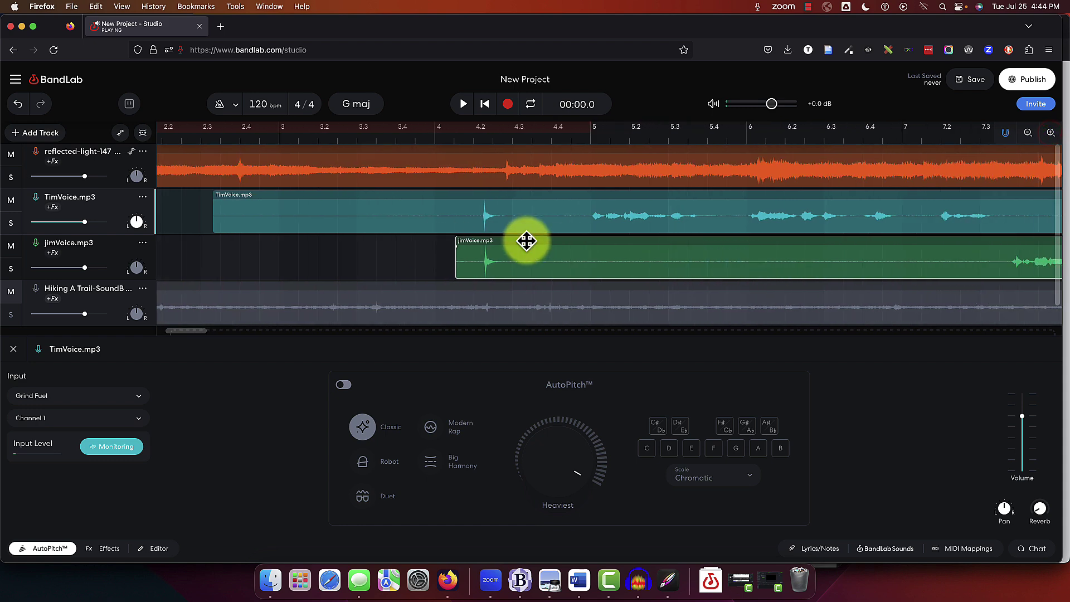
pyautogui.click(525, 246)
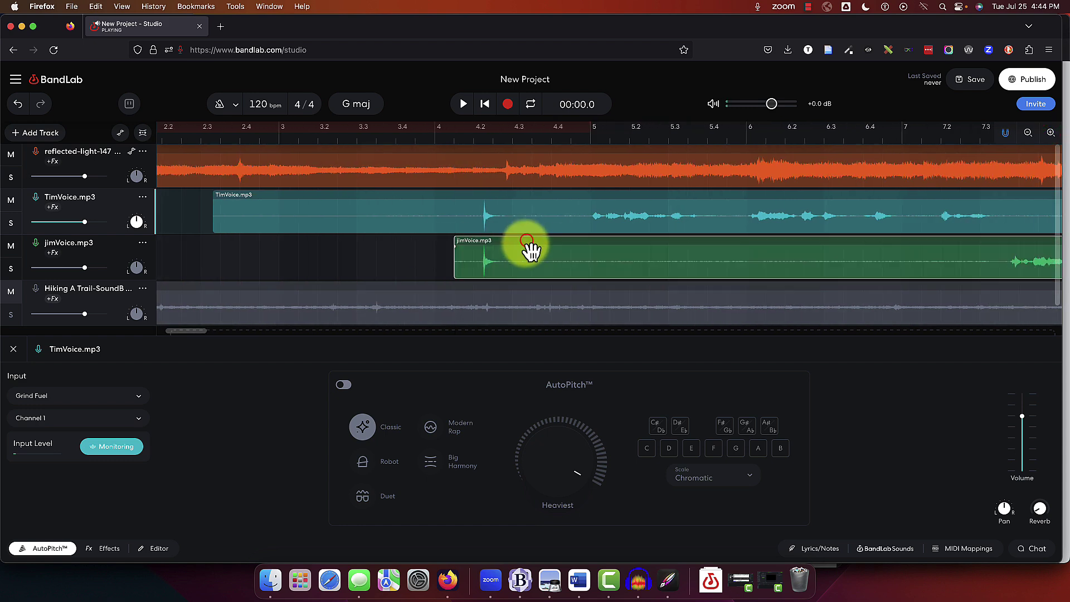
pyautogui.click(1028, 133)
pyautogui.click(1030, 134)
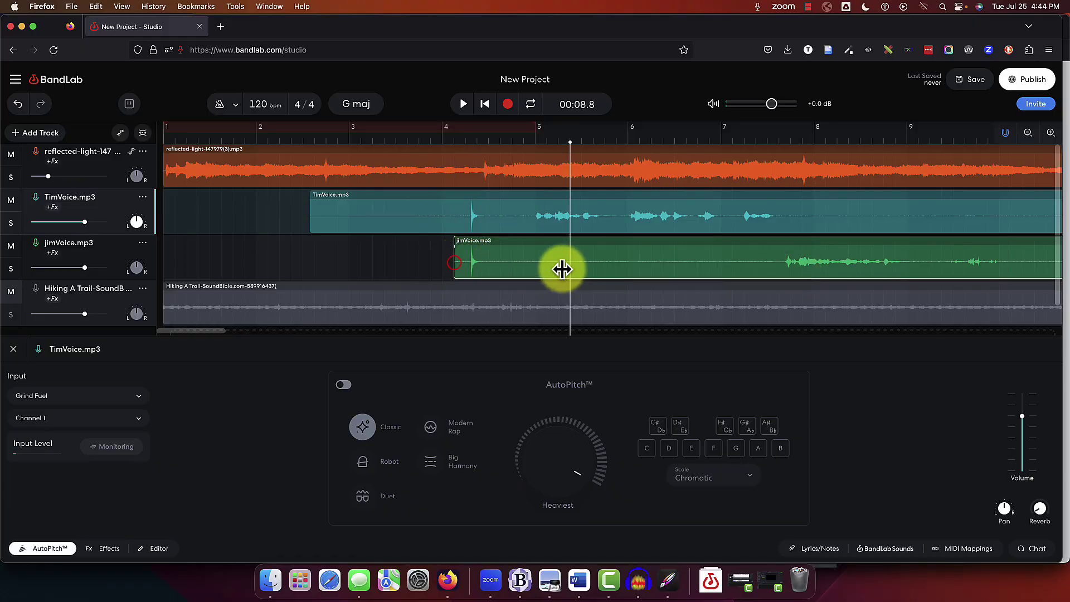
# Trim the leading spike and silence off the start of the jimVoice clip
pyautogui.moveTo(455, 262); pyautogui.dragTo(780, 269)
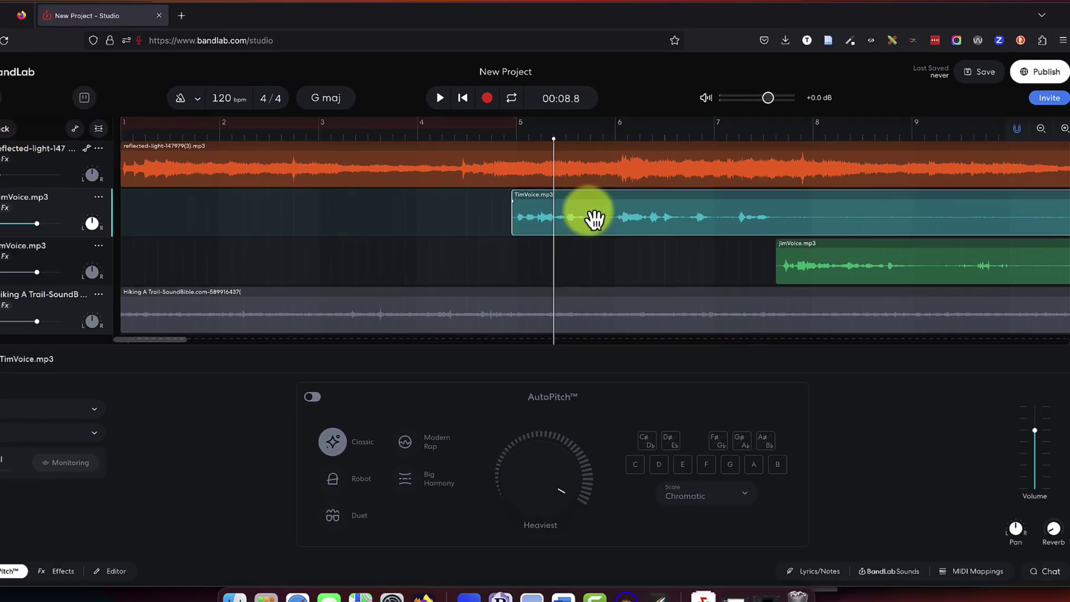
# In the Editor, set TimVoice's Region Gain to about +10 dB and jimVoice's to about +8 dB
pyautogui.click(585, 209)
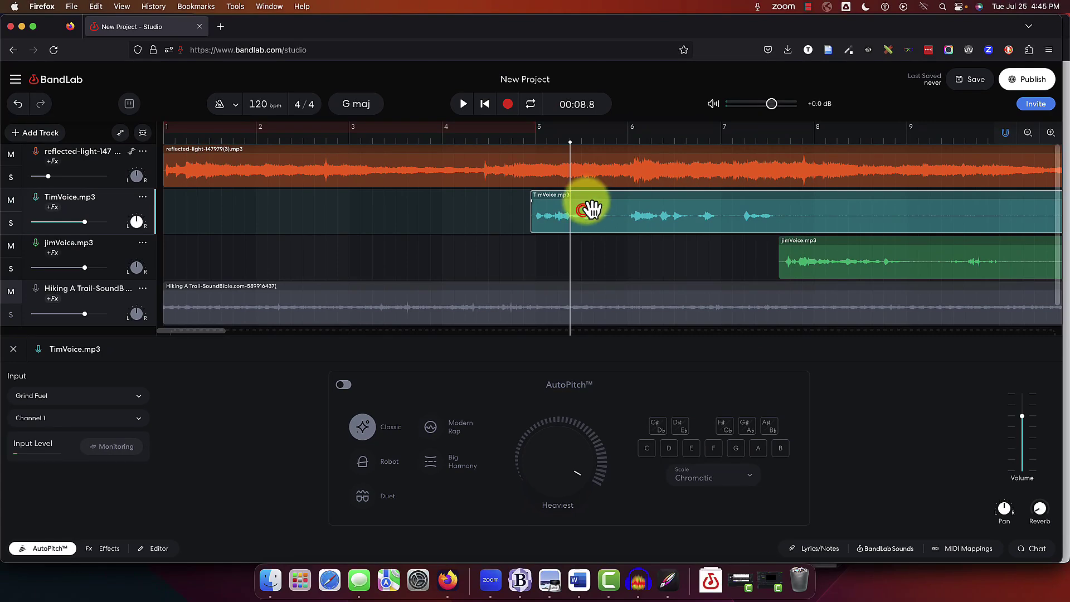
pyautogui.doubleClick(585, 209)
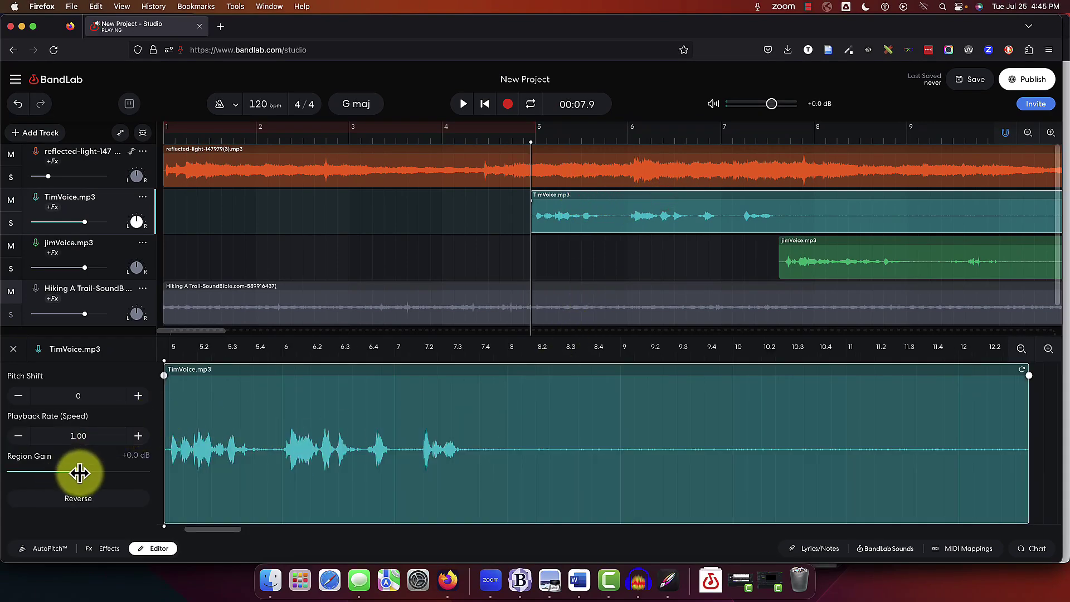
pyautogui.moveTo(79, 473); pyautogui.dragTo(91, 474)
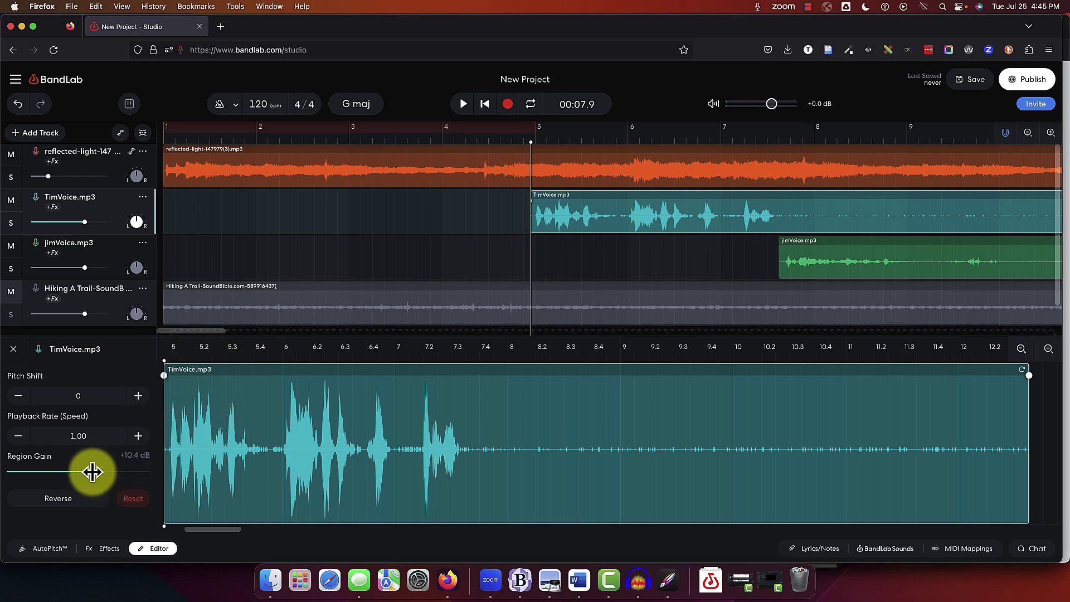
pyautogui.moveTo(92, 472); pyautogui.dragTo(117, 472)
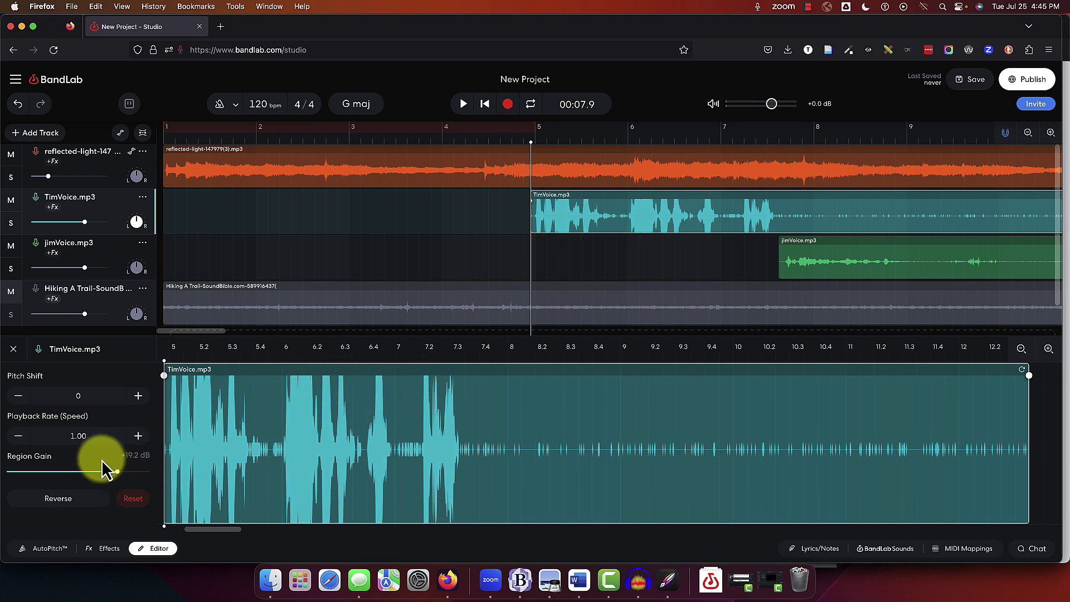
pyautogui.moveTo(118, 473); pyautogui.dragTo(88, 471)
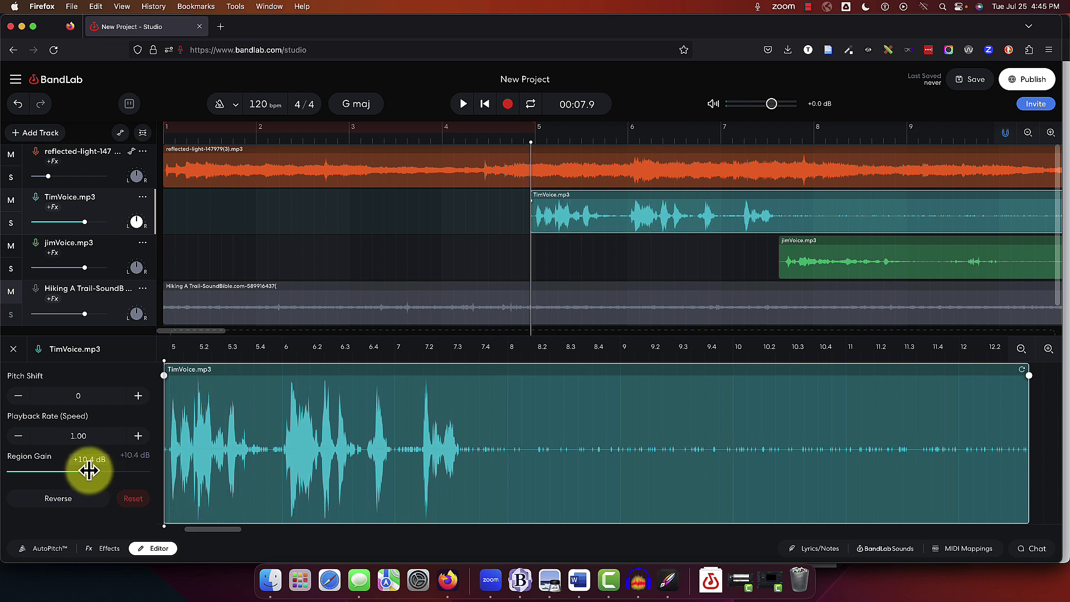
pyautogui.click(836, 248)
pyautogui.moveTo(78, 471); pyautogui.dragTo(86, 474)
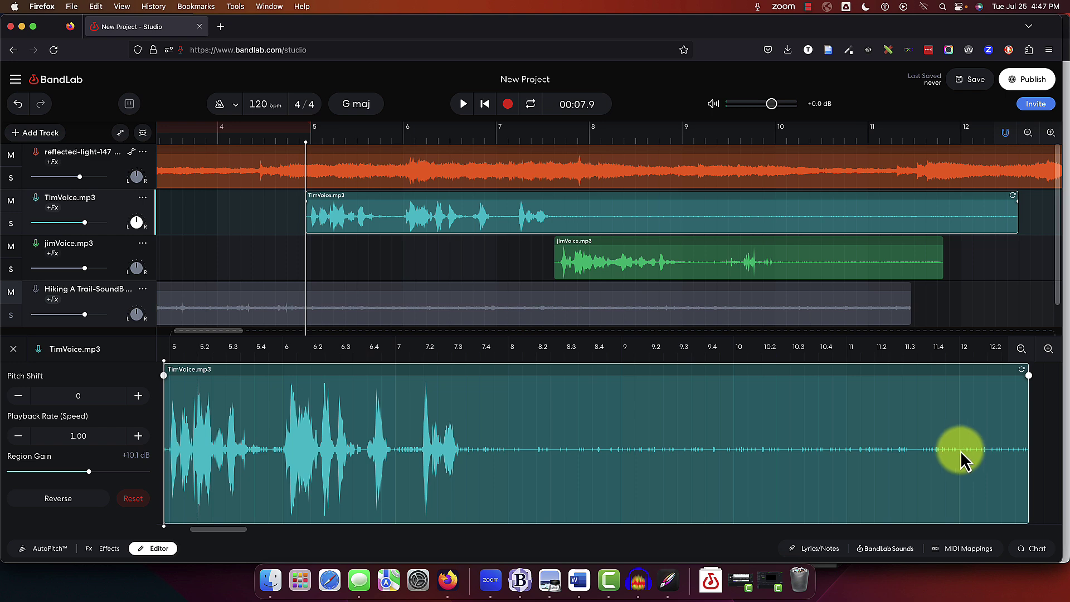
# Apply Denoise to the TimVoice region and then the jimVoice region
pyautogui.rightClick(421, 207)
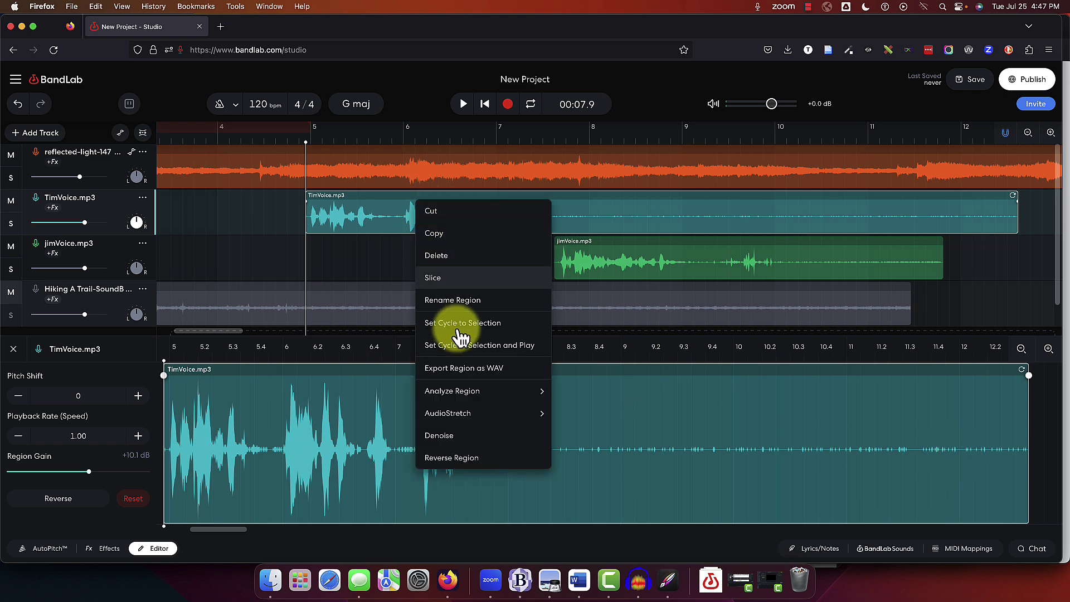
pyautogui.click(466, 435)
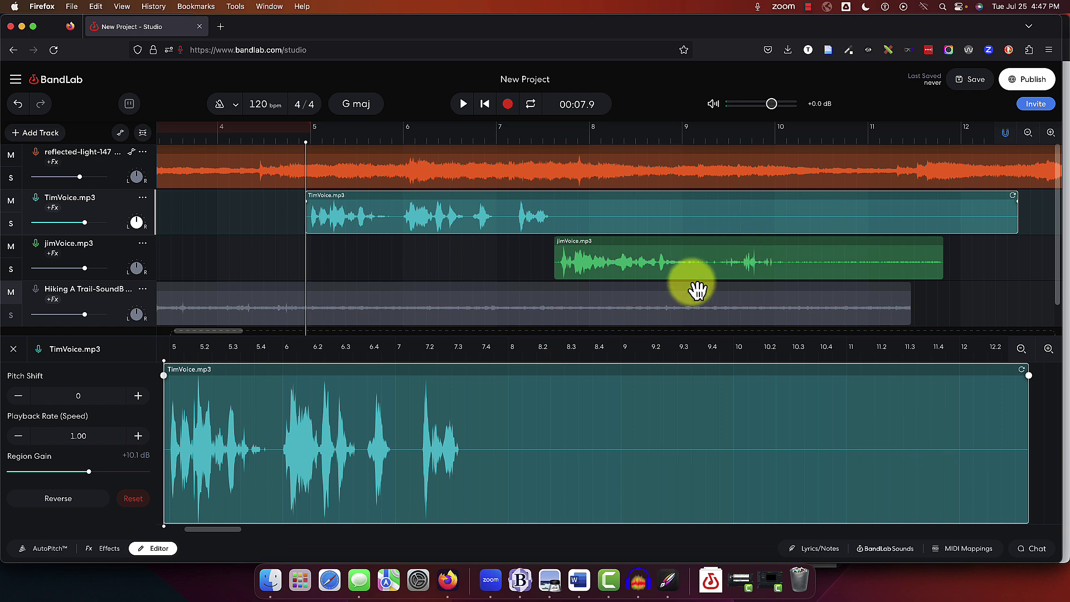
pyautogui.rightClick(623, 259)
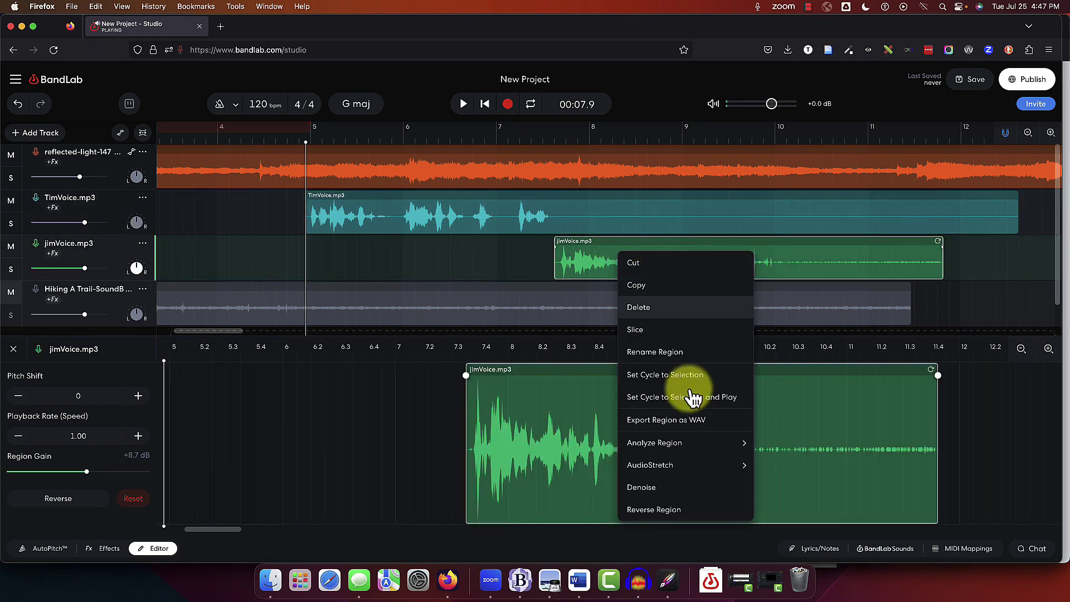
pyautogui.click(697, 490)
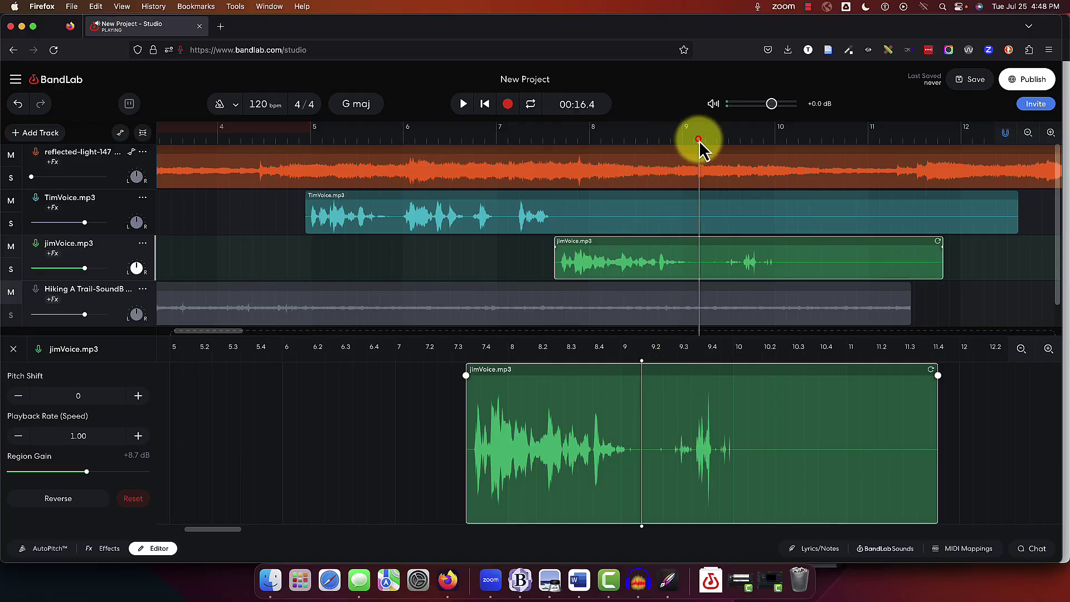
# Preview the thud near bar 9, dip jimVoice's volume there to about -51 dB, and replay
pyautogui.press('space')
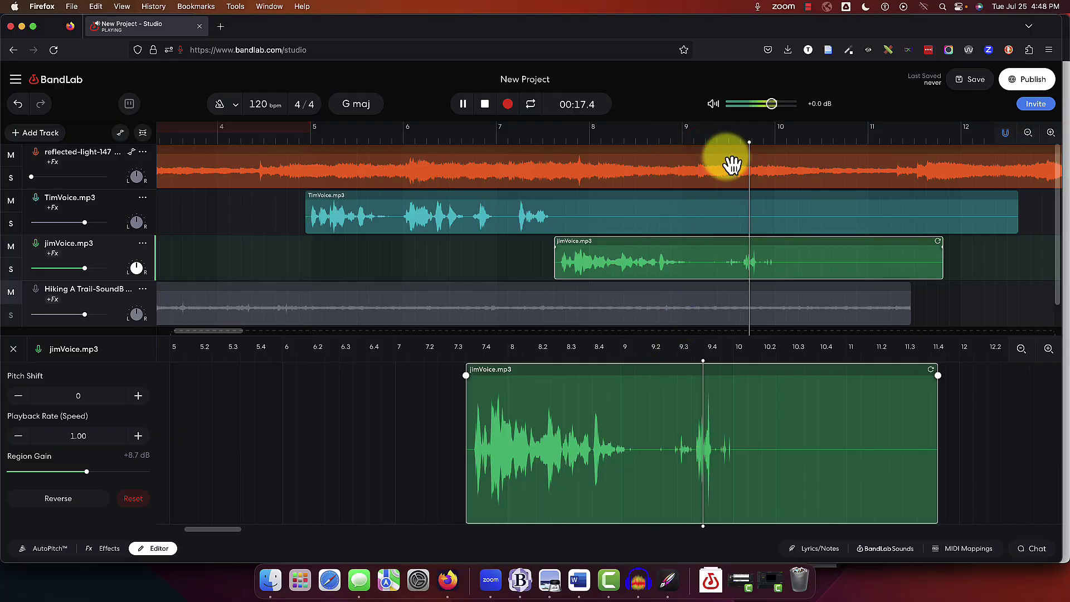
pyautogui.press('space')
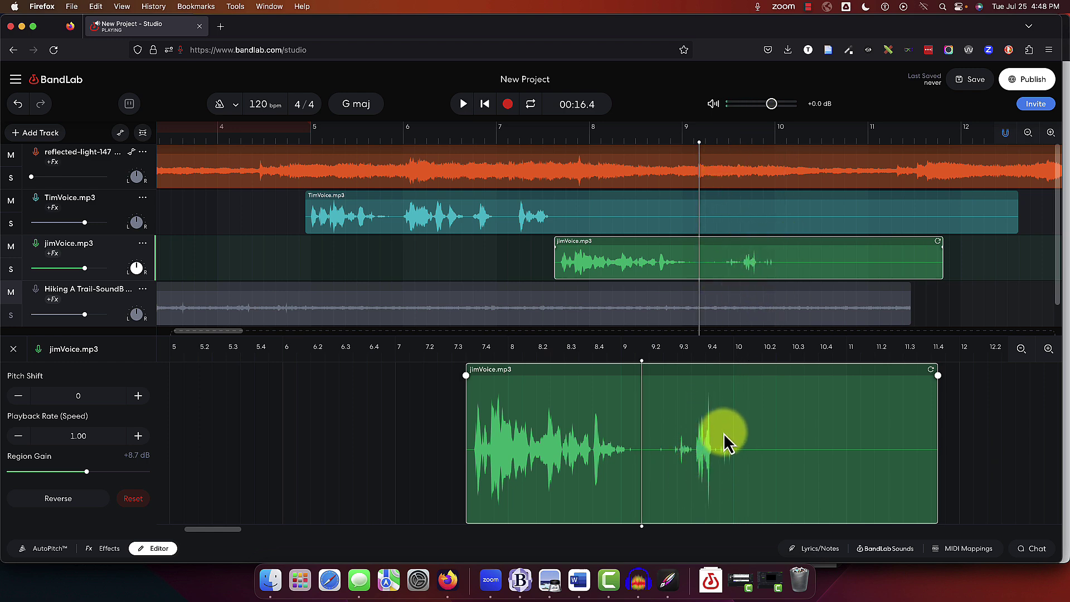
pyautogui.click(121, 134)
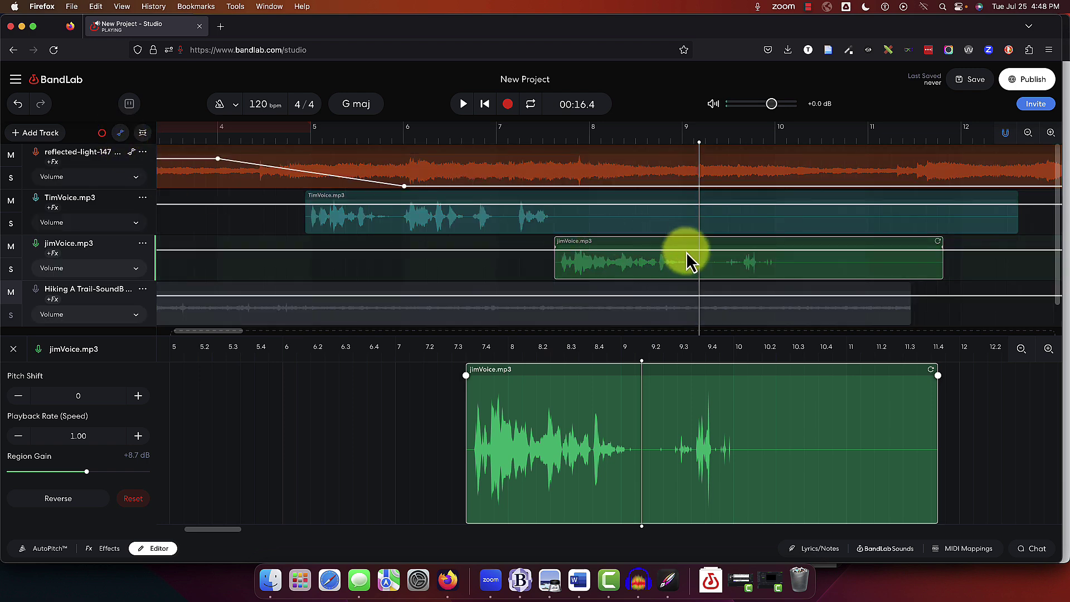
pyautogui.click(714, 250)
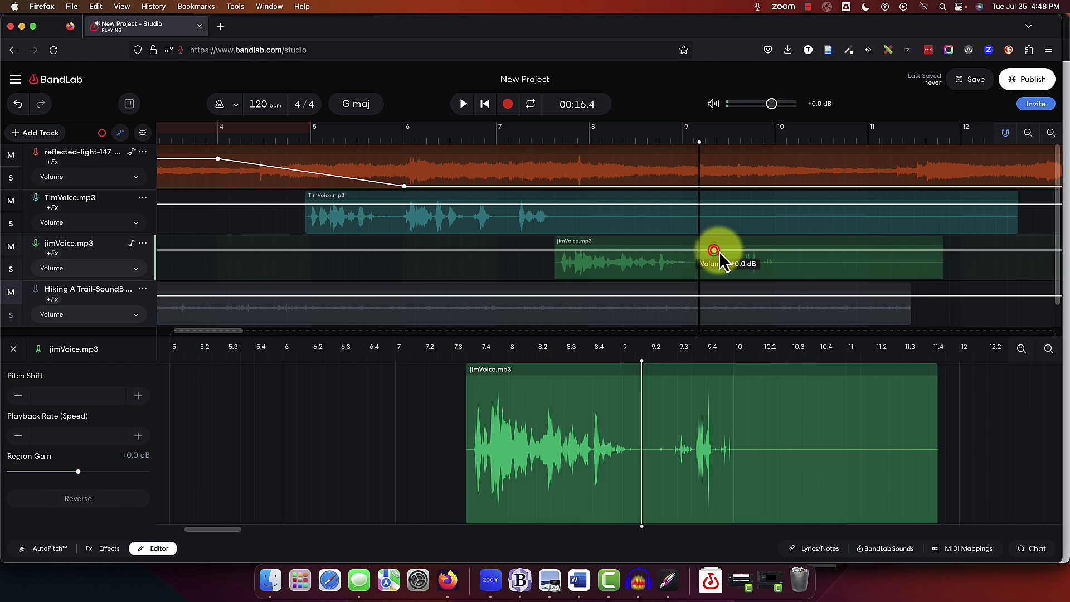
pyautogui.click(723, 250)
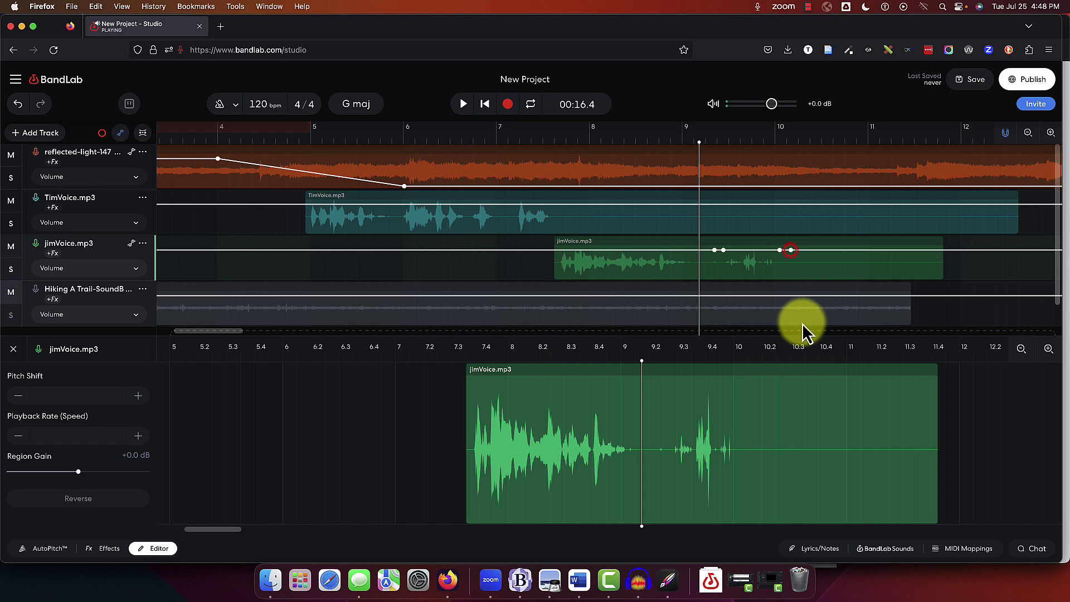
pyautogui.moveTo(791, 250)
pyautogui.moveTo(780, 251); pyautogui.dragTo(784, 304)
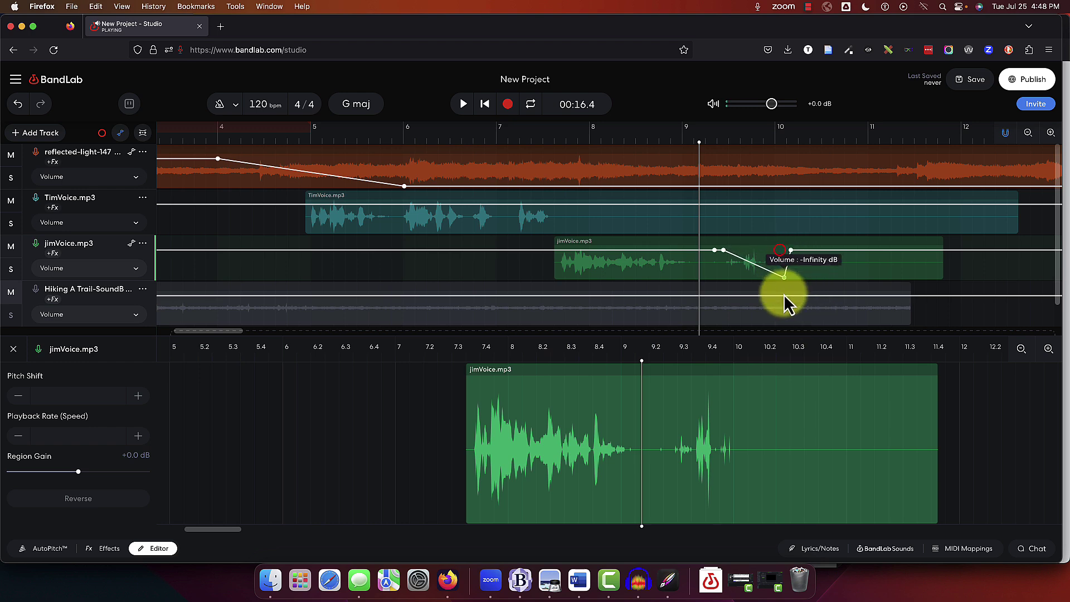
pyautogui.moveTo(722, 251); pyautogui.dragTo(728, 299)
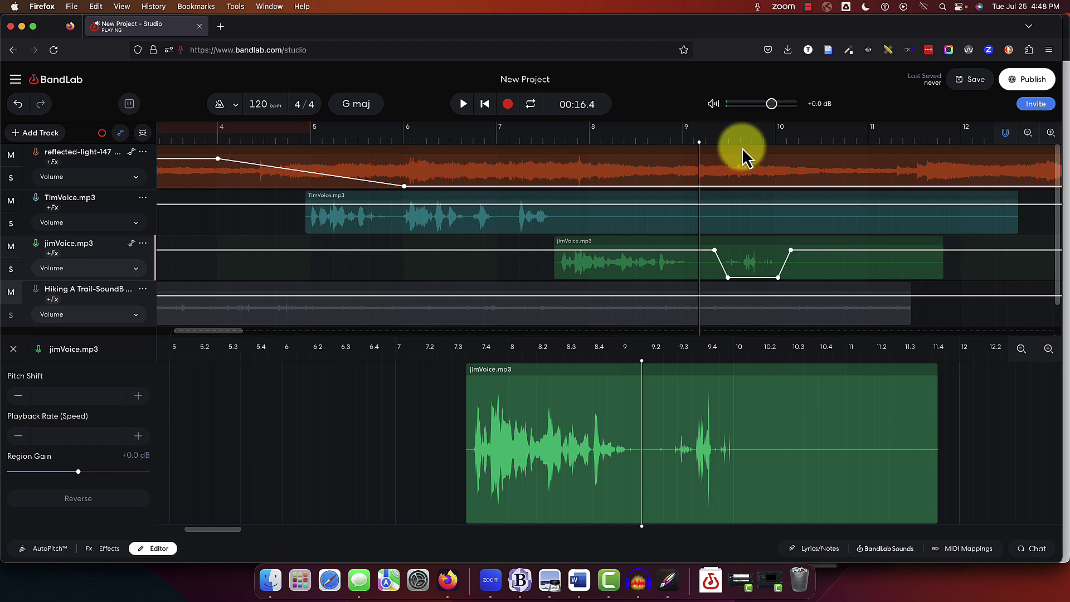
pyautogui.click(662, 140)
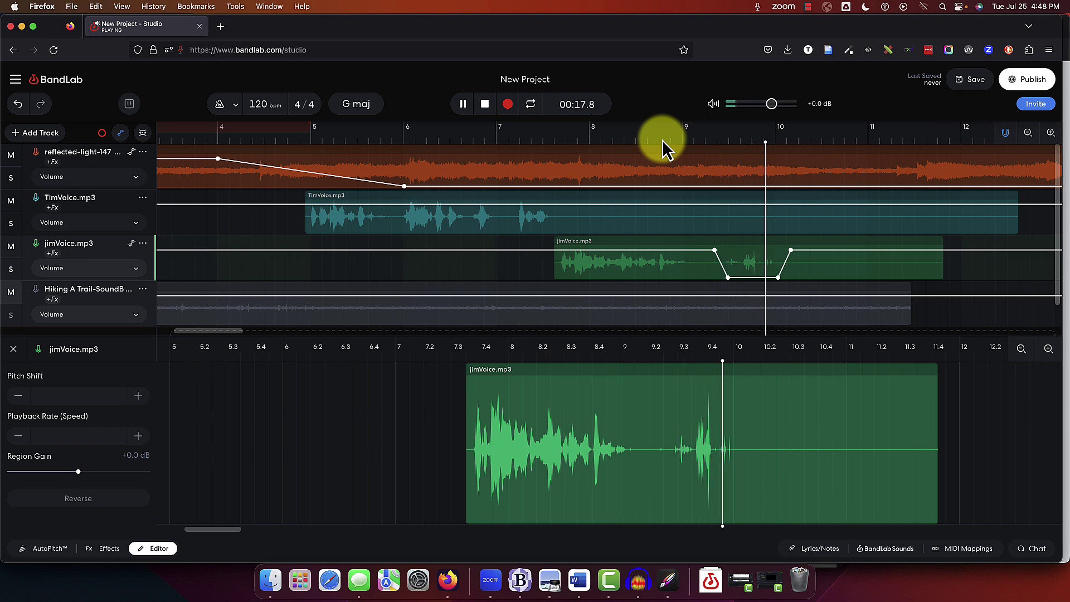
pyautogui.press('space')
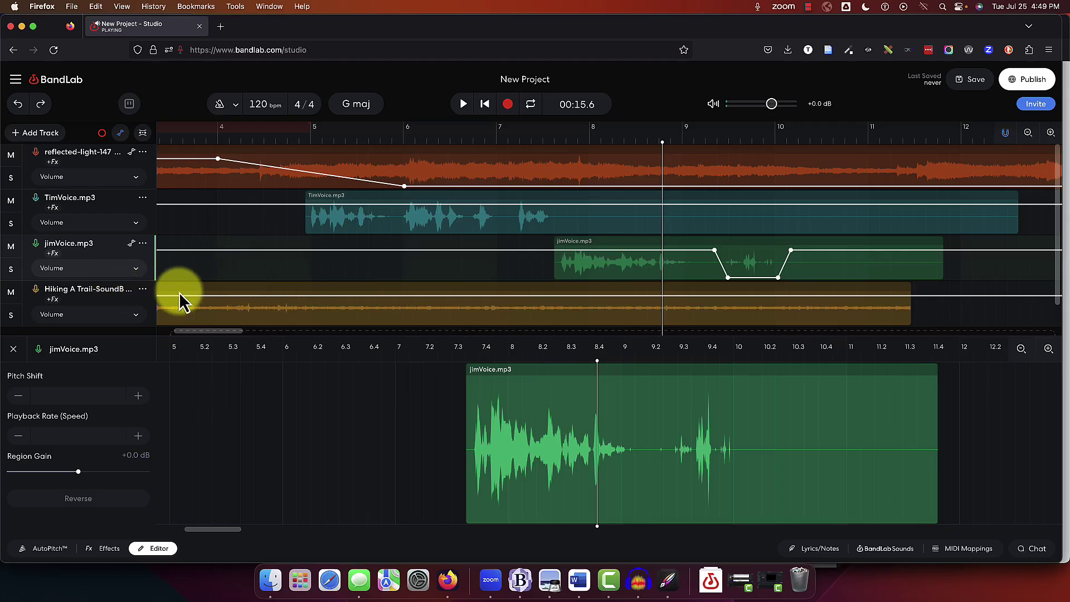
# Move the Hiking Trail ambience region to start at bar 8.2, alongside jimVoice
pyautogui.click(122, 134)
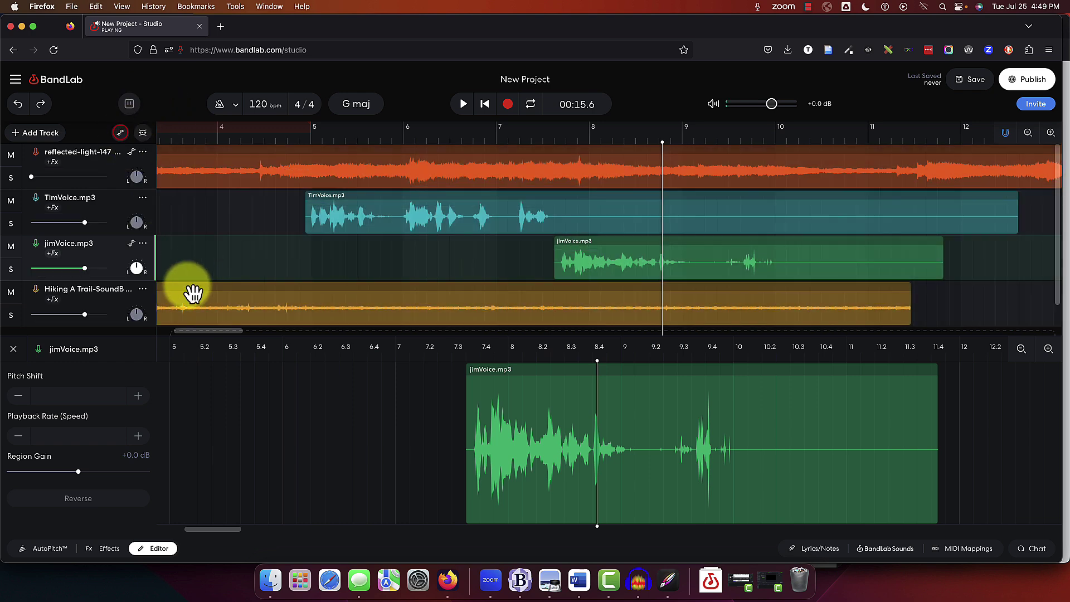
pyautogui.click(180, 289)
pyautogui.moveTo(661, 291); pyautogui.dragTo(794, 293)
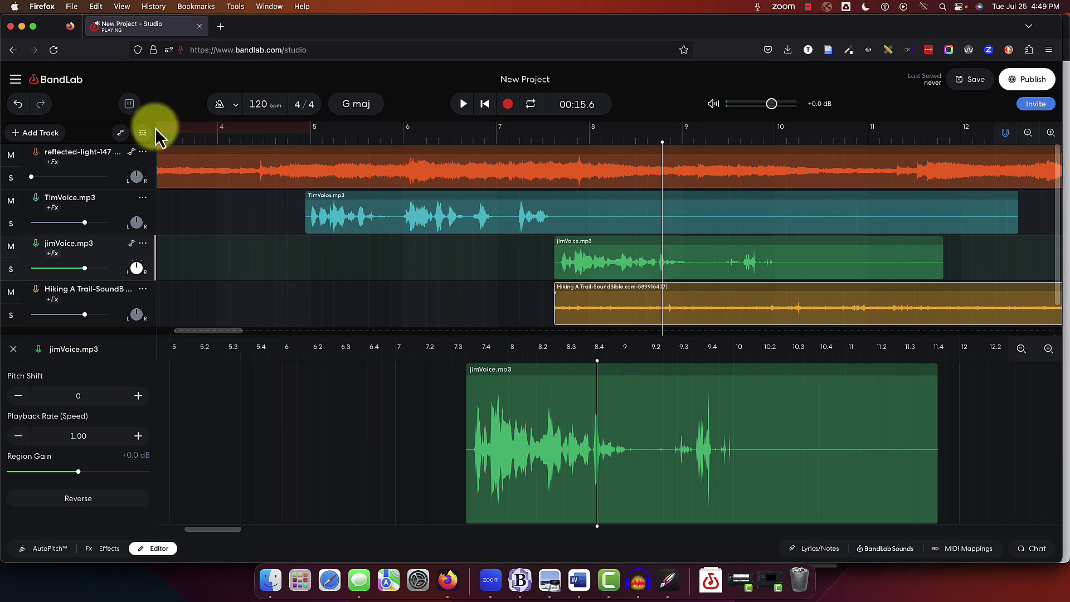
# Draw an ambience volume ramp rising from near silence to about -7 dB
pyautogui.click(121, 134)
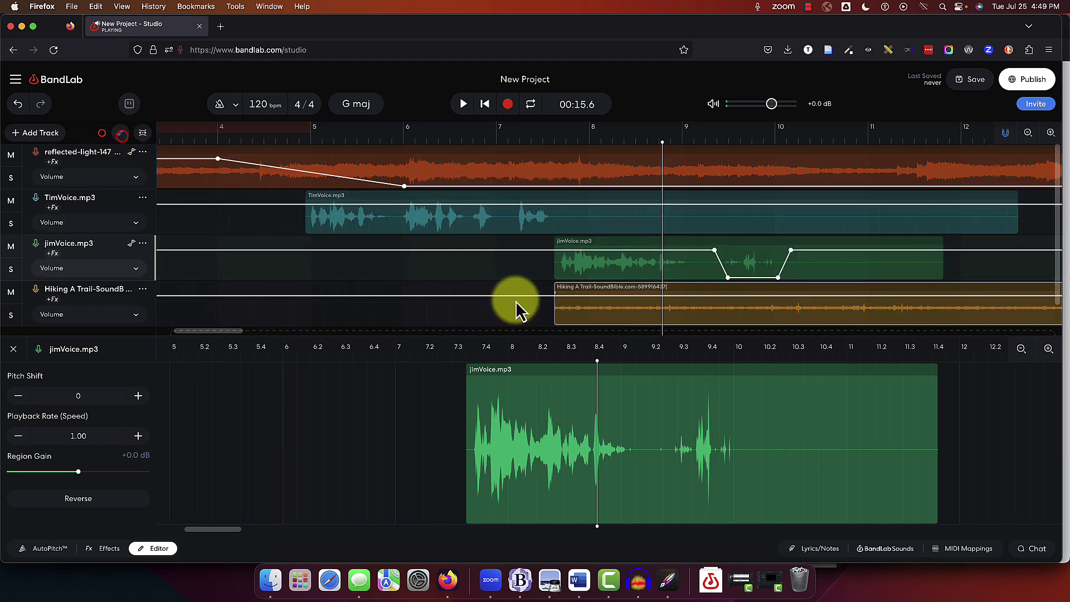
pyautogui.click(560, 307)
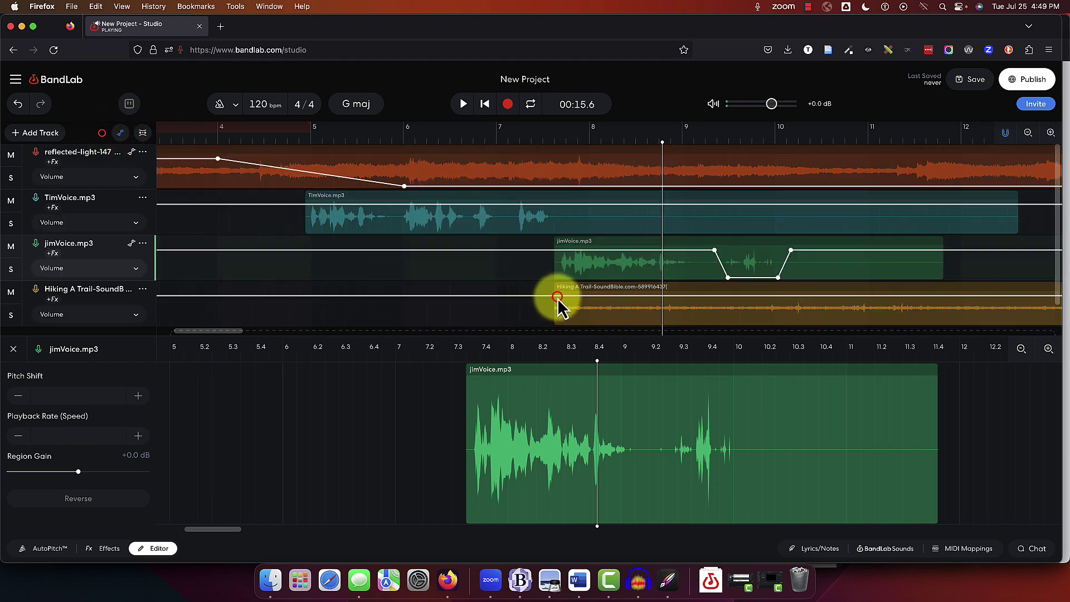
pyautogui.click(557, 298)
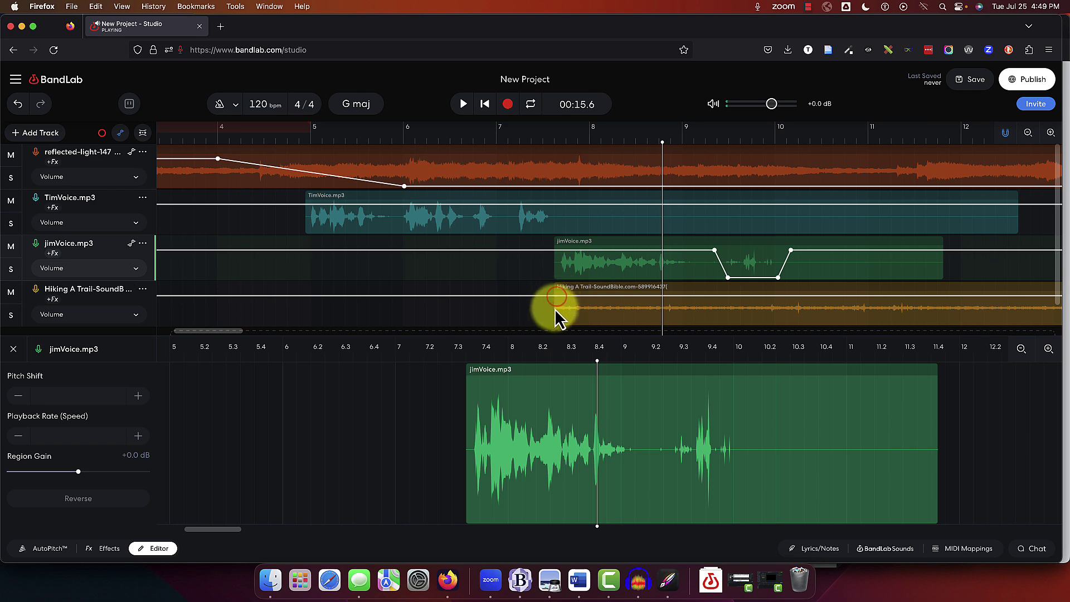
pyautogui.moveTo(557, 300); pyautogui.dragTo(554, 324)
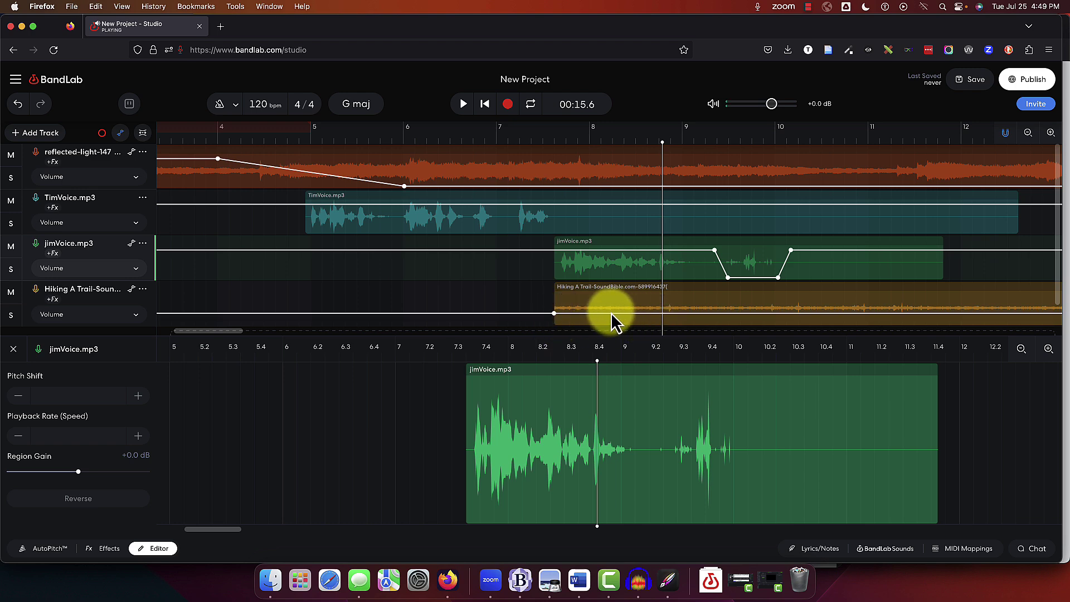
pyautogui.moveTo(607, 315); pyautogui.dragTo(609, 292)
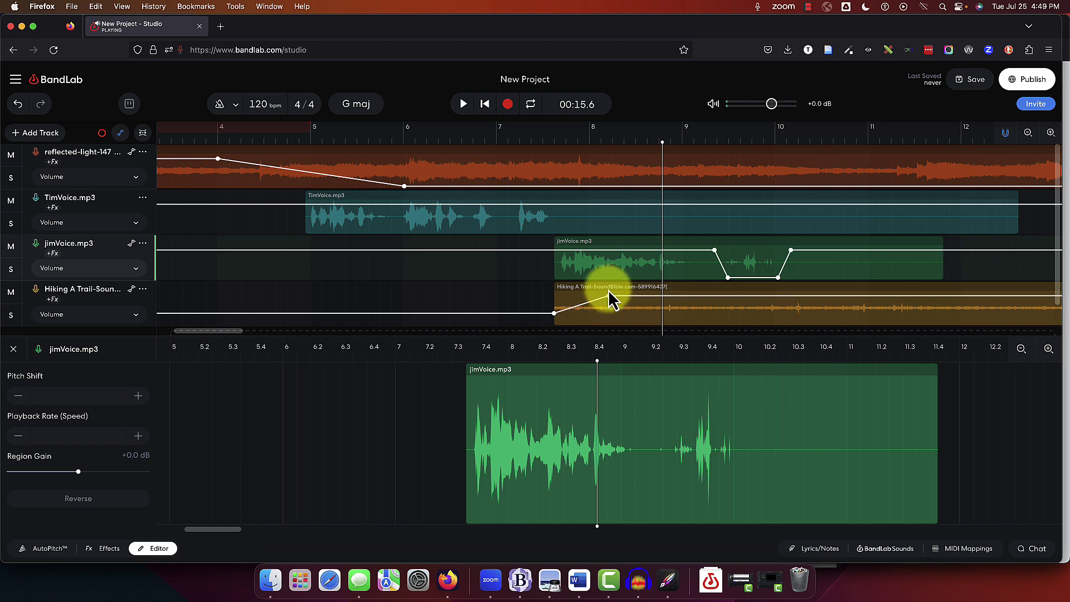
pyautogui.moveTo(609, 295); pyautogui.dragTo(610, 314)
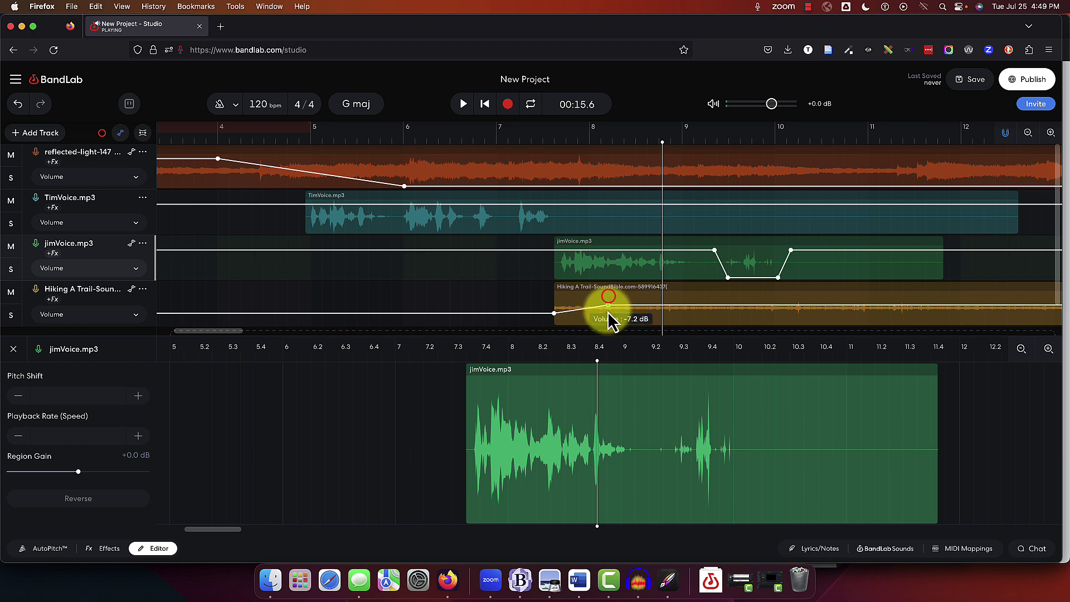
# Preview the fade-in from about bar 7.5, lowering its starting point further
pyautogui.click(543, 146)
pyautogui.press('space')
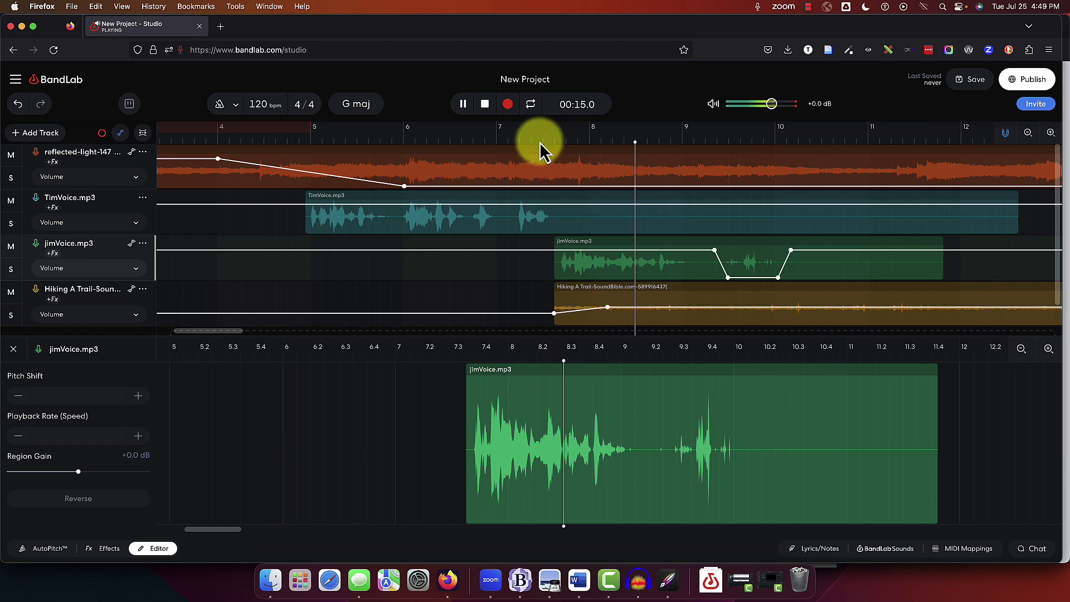
pyautogui.click(539, 143)
pyautogui.moveTo(554, 313)
pyautogui.mouseDown()
pyautogui.moveTo(554, 323)
pyautogui.moveTo(684, 307)
pyautogui.mouseUp()
pyautogui.press('space')
pyautogui.press('space')
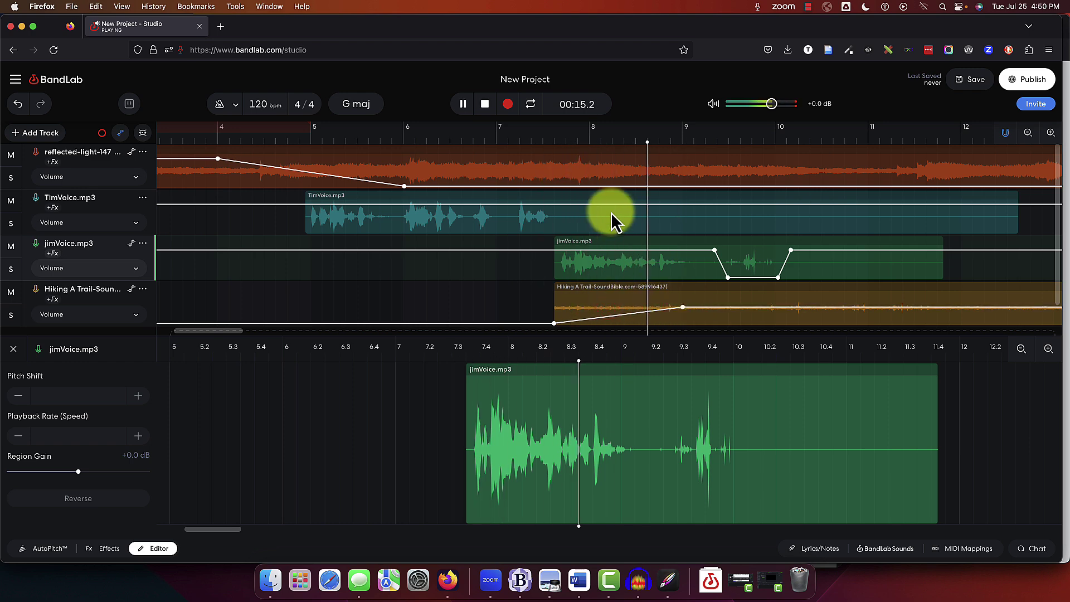
pyautogui.press('space')
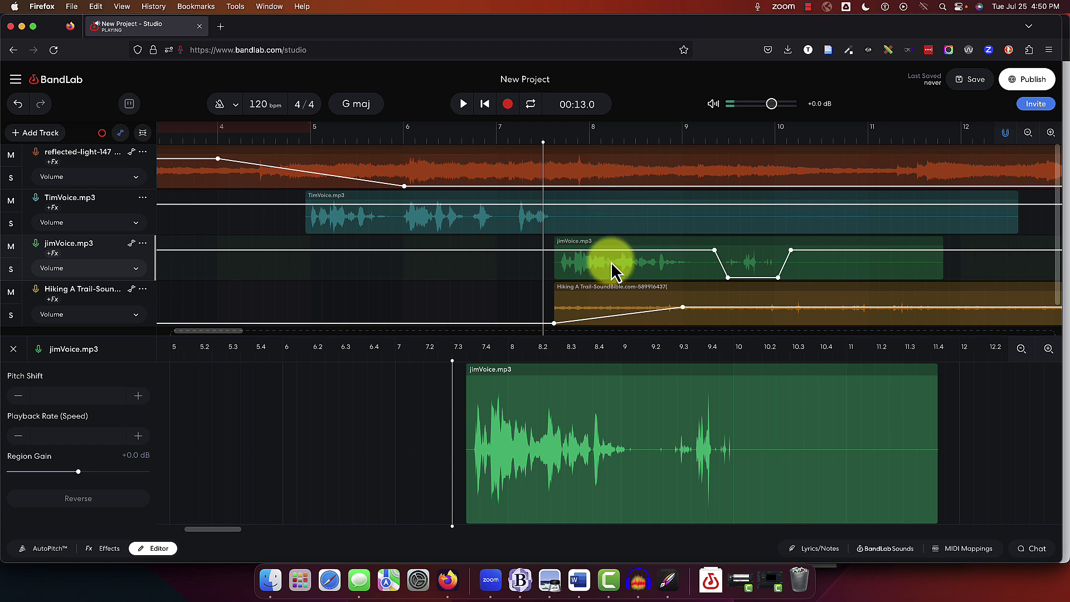
# Trim TimVoice's right edge back to bar 8.2, where jimVoice's clip begins
pyautogui.click(121, 134)
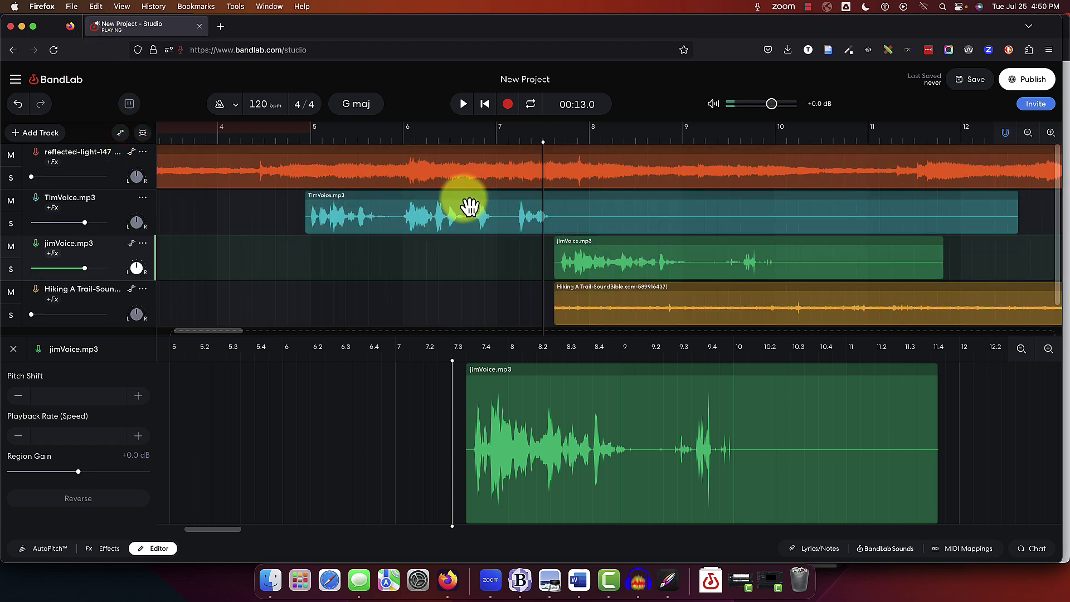
pyautogui.moveTo(464, 197)
pyautogui.mouseDown()
pyautogui.moveTo(500, 199)
pyautogui.moveTo(467, 209)
pyautogui.mouseUp()
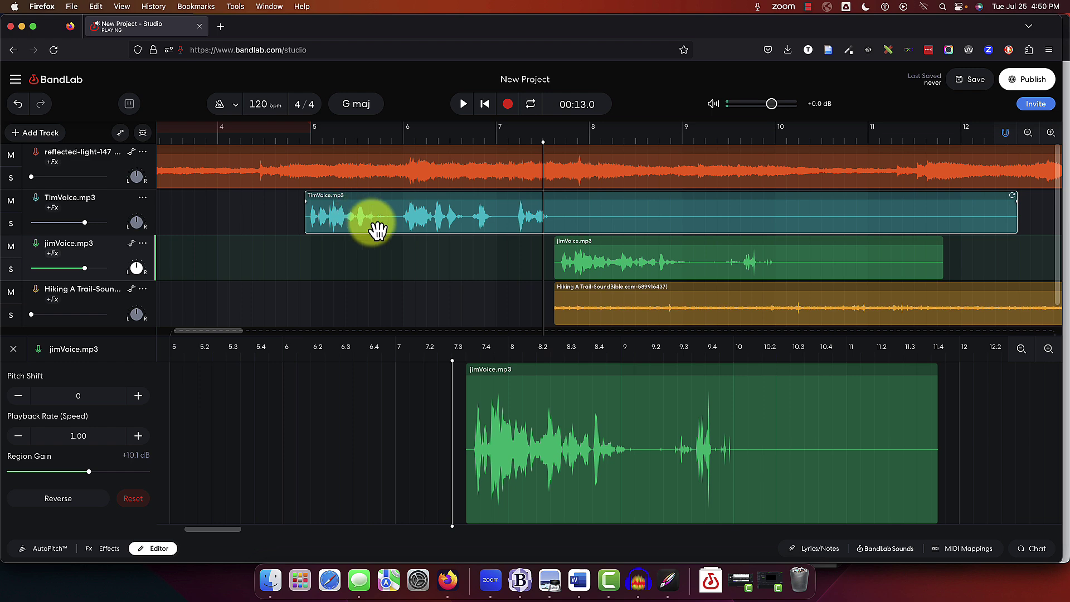
pyautogui.moveTo(1016, 207); pyautogui.dragTo(823, 220)
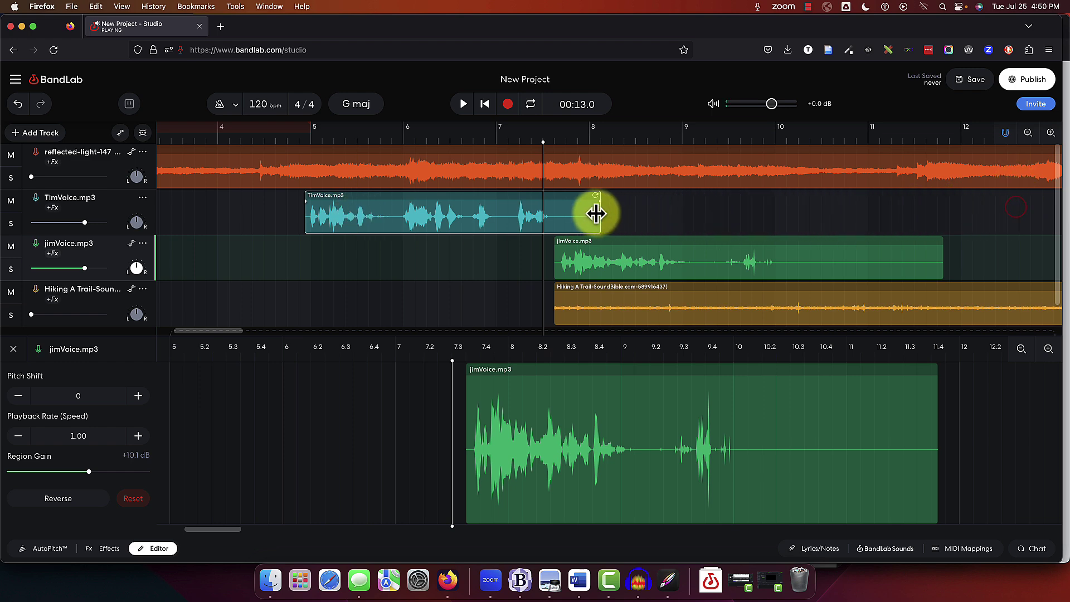
pyautogui.moveTo(596, 213); pyautogui.dragTo(551, 213)
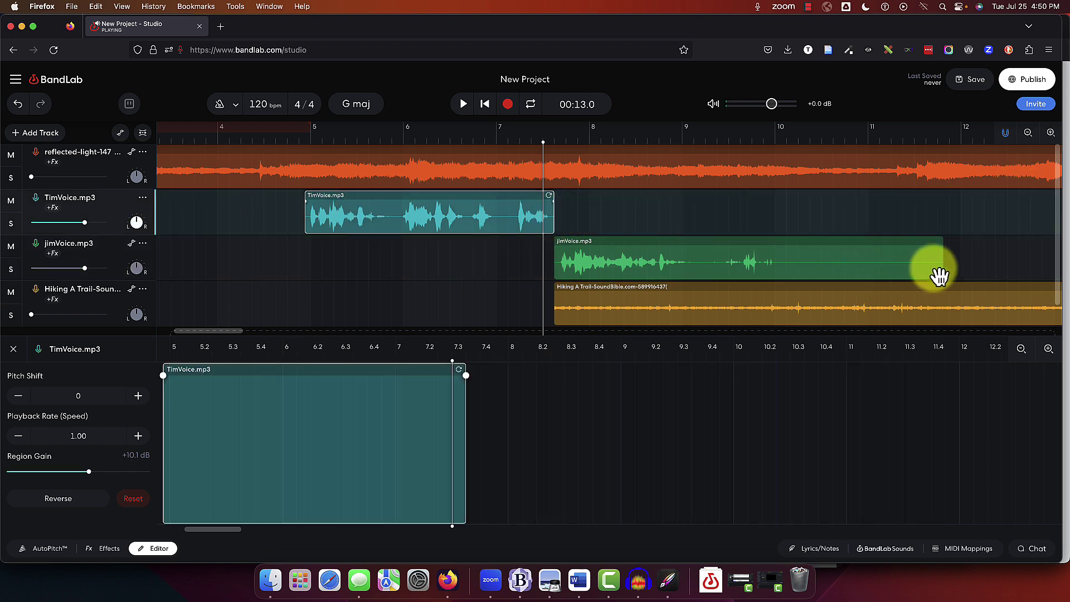